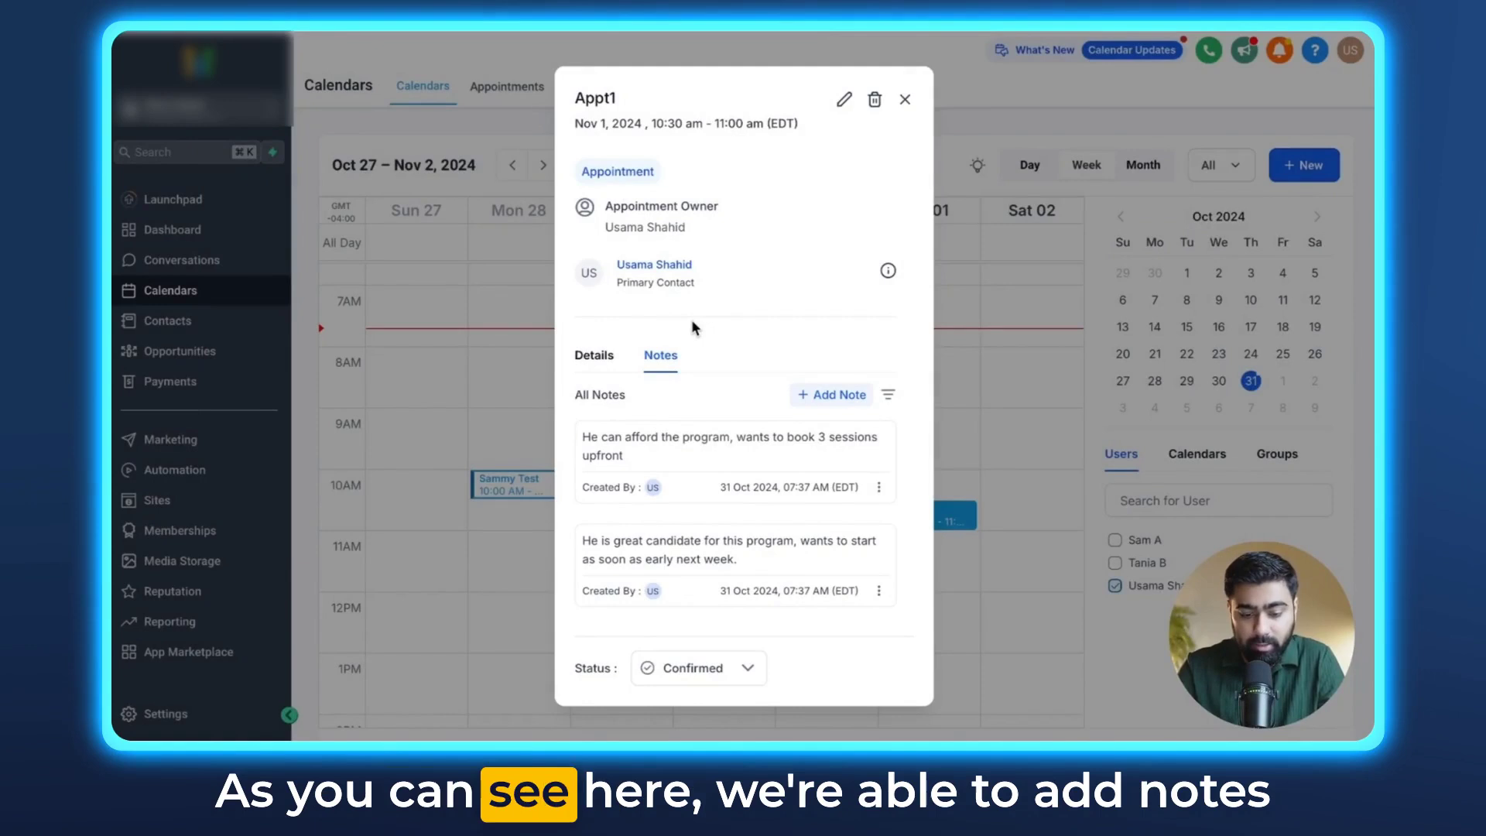
Close the Appt1 appointment popup to get back to the week calendar
click(904, 99)
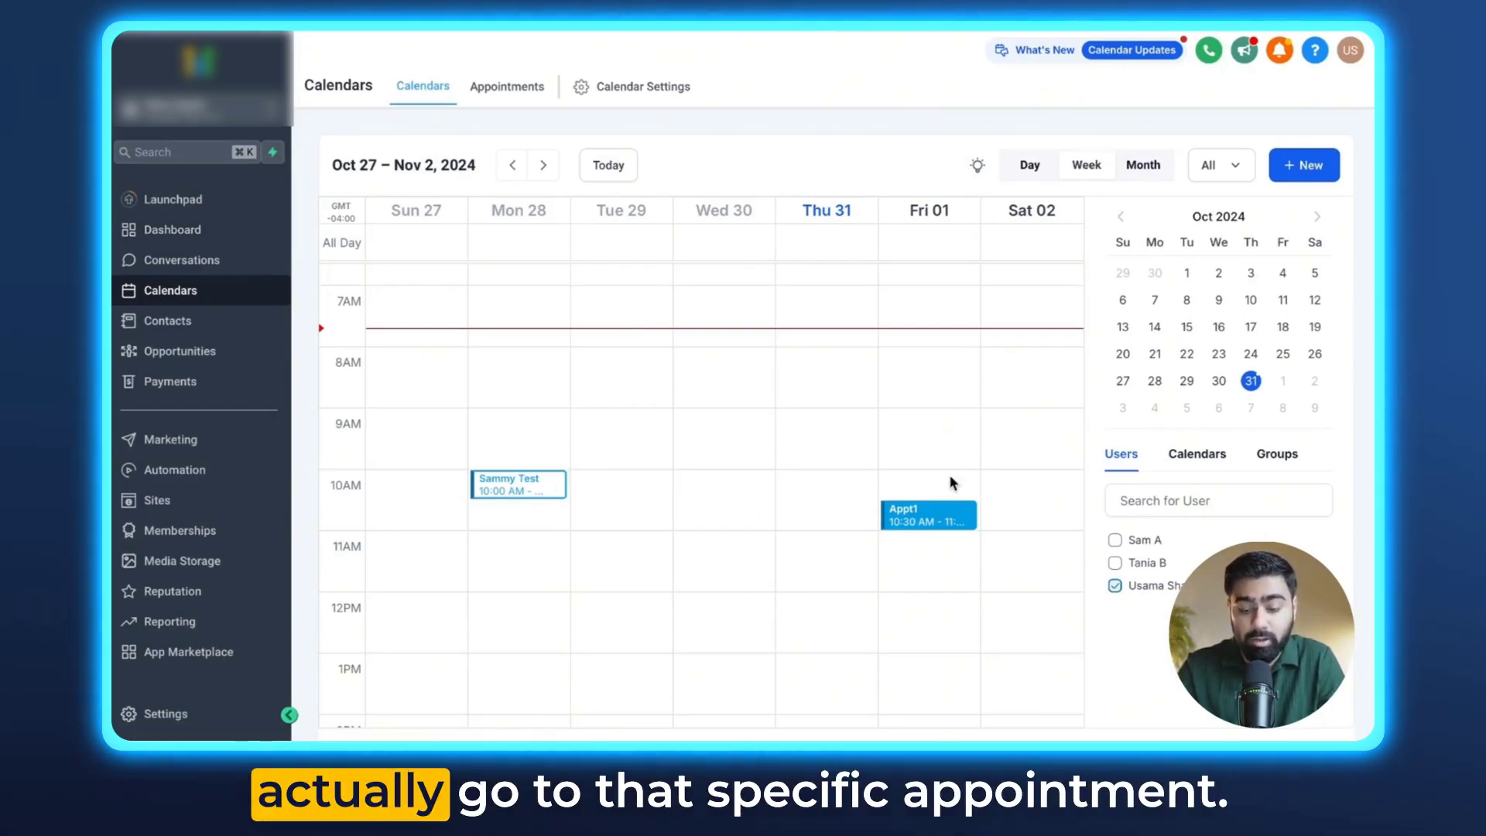
Open the Appt1 appointment and review the notes saved under its Notes tab
click(928, 517)
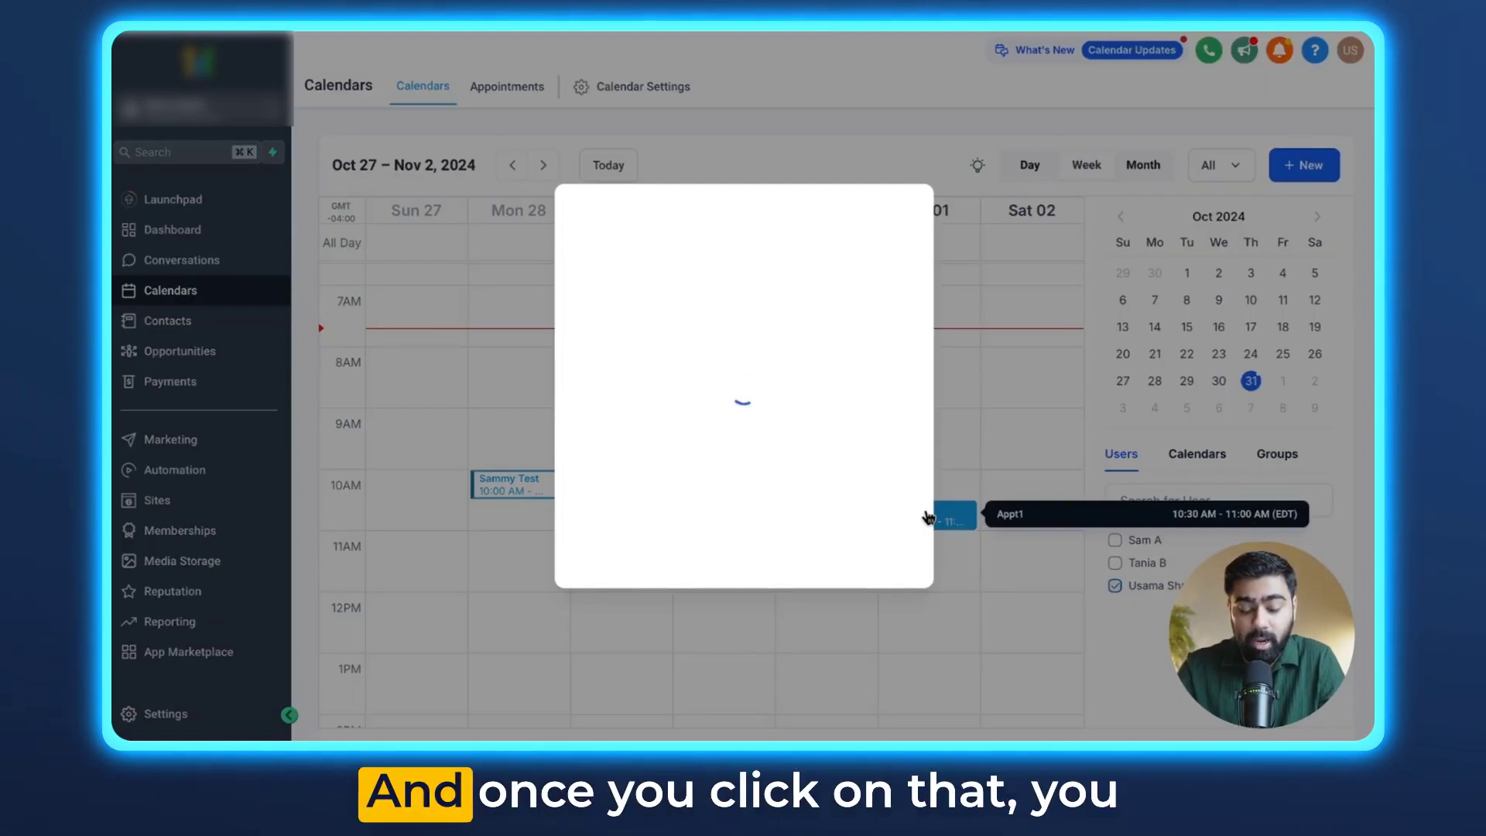
click(661, 373)
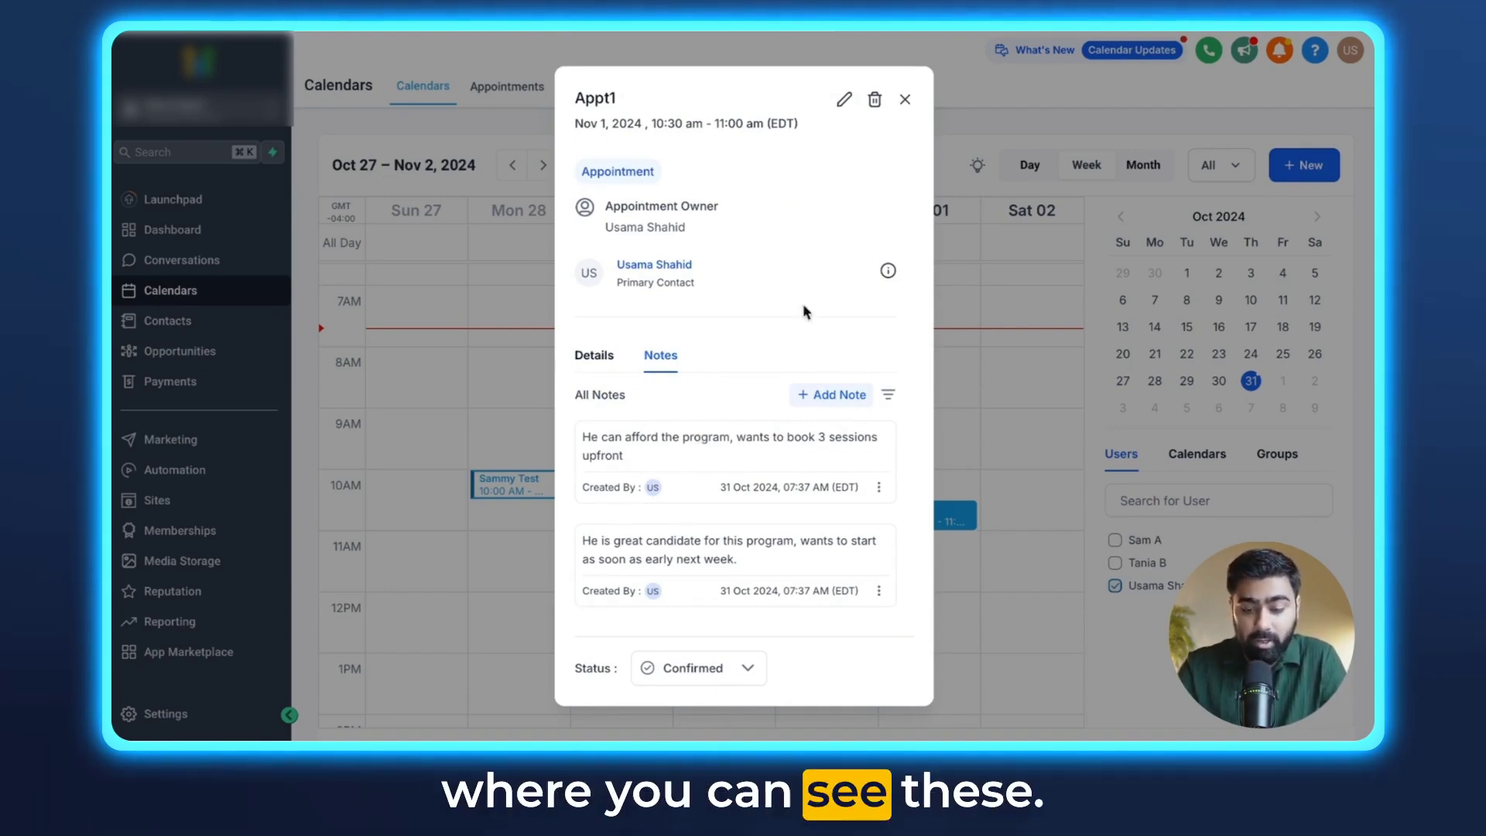
click(660, 267)
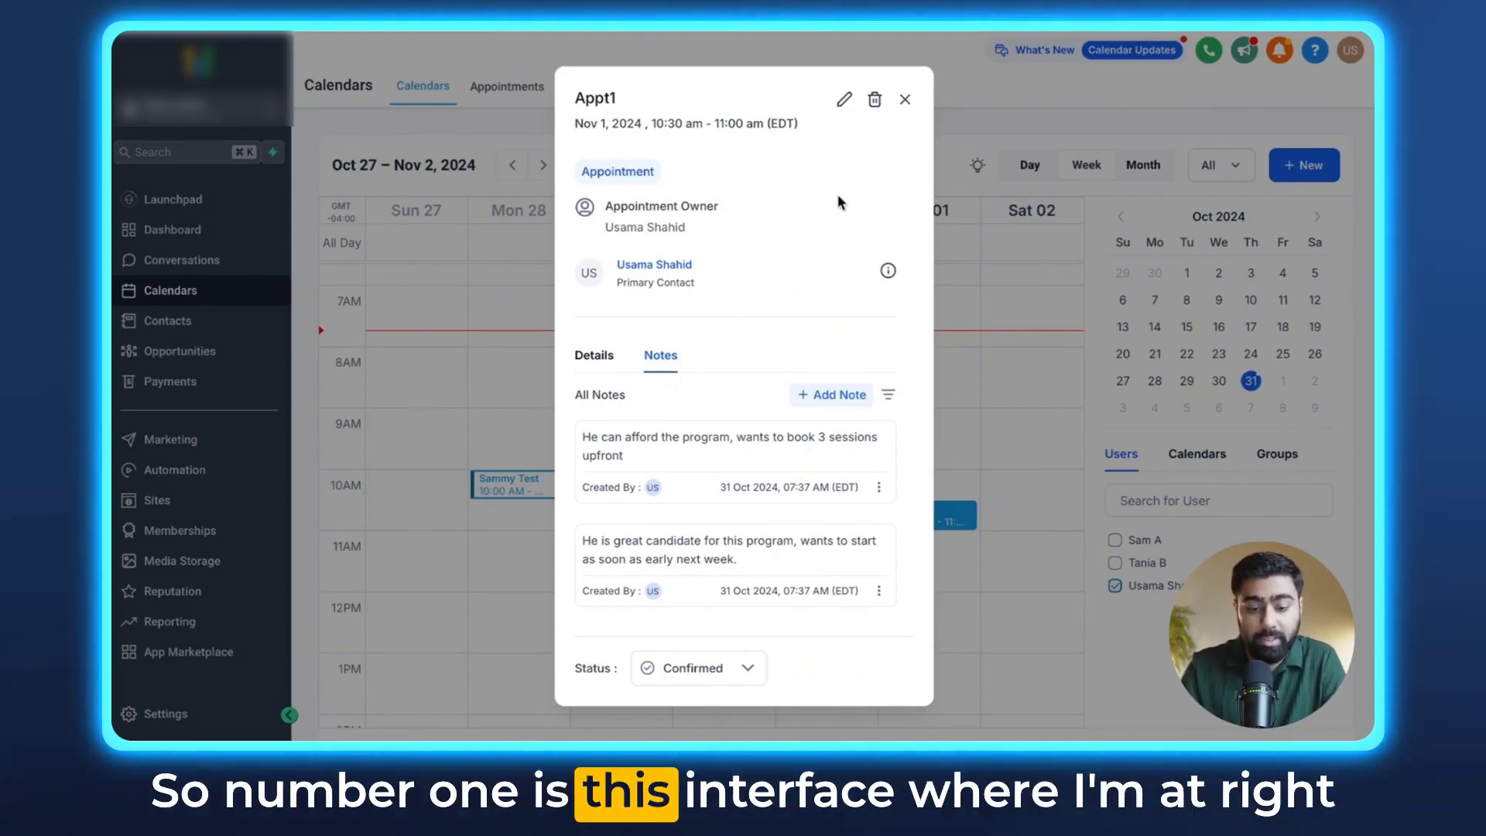
click(905, 99)
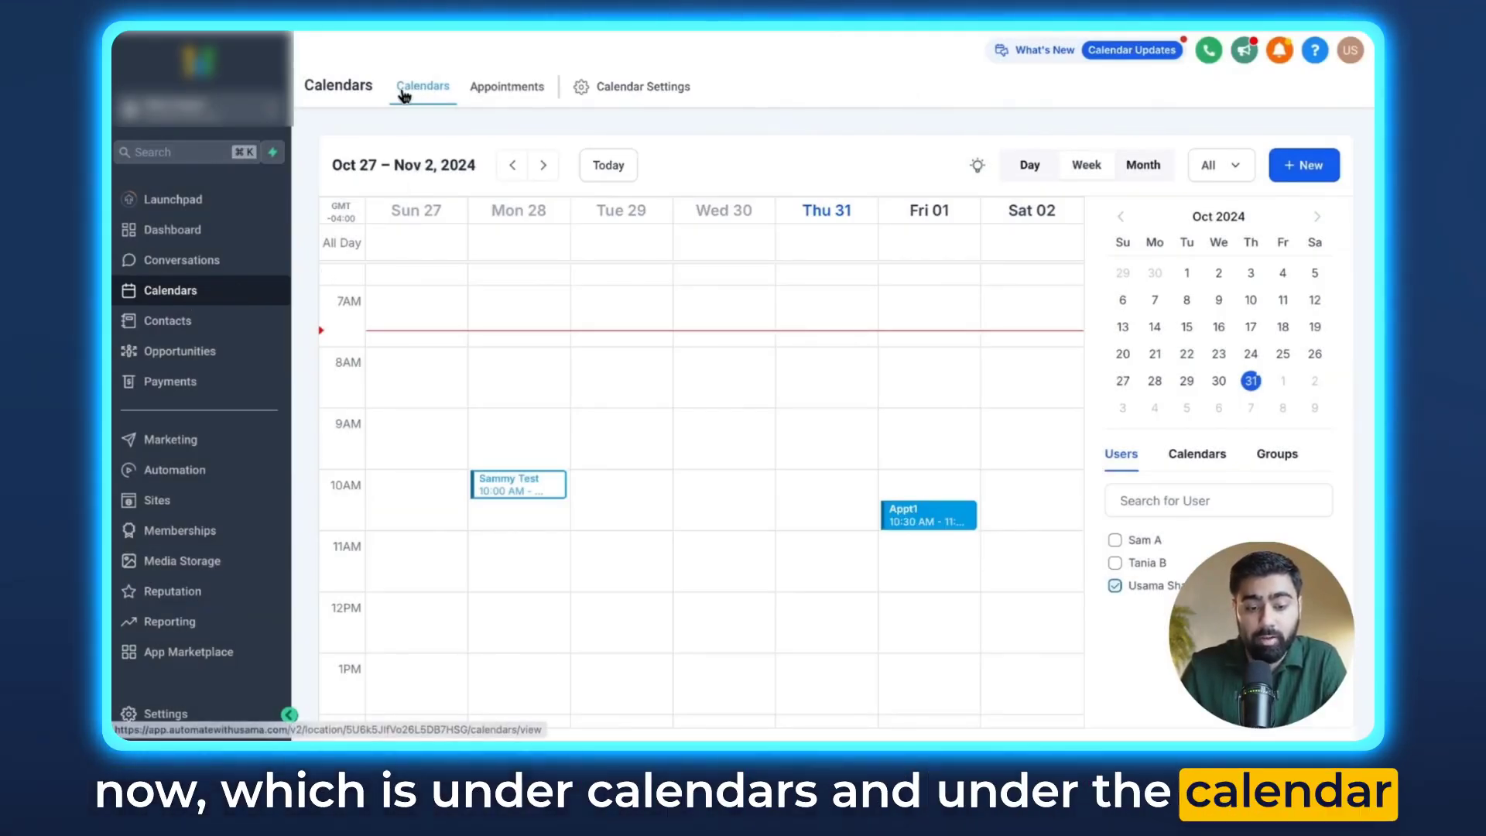
click(913, 516)
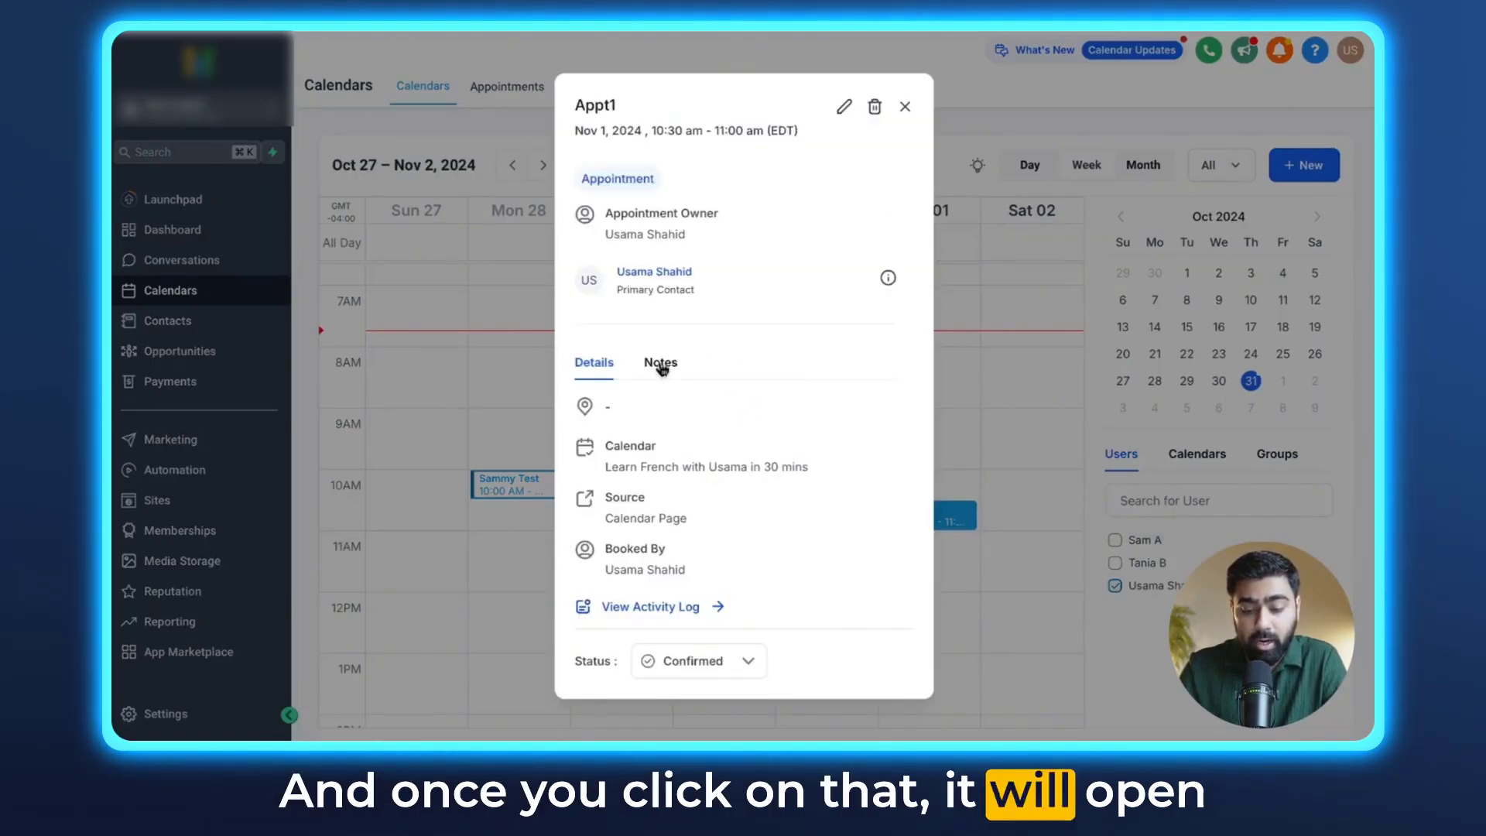
click(665, 363)
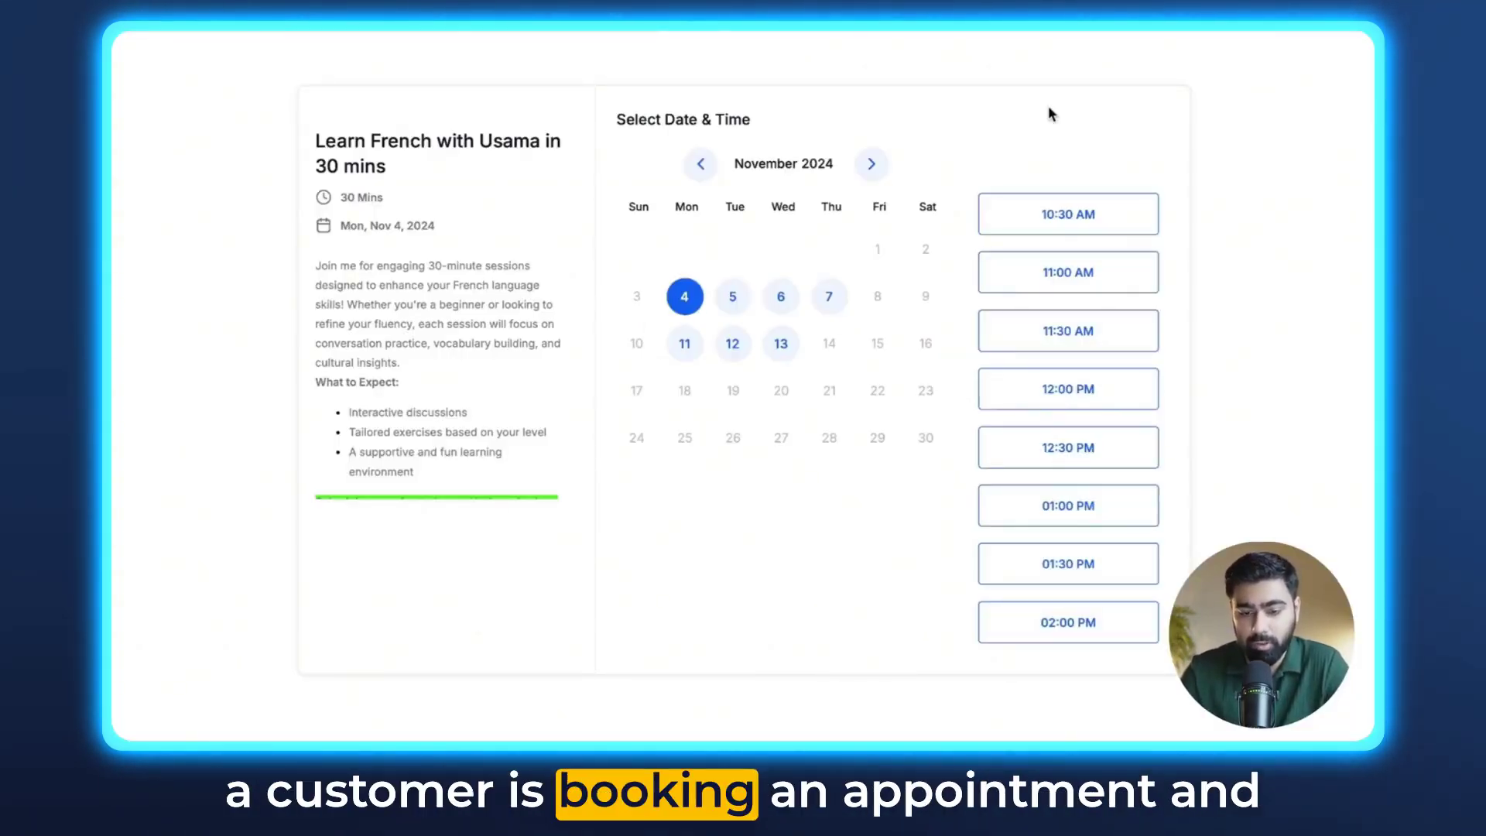
Select the 10:30 AM slot on Monday, Nov 4 and begin the Additional Information field
click(1083, 214)
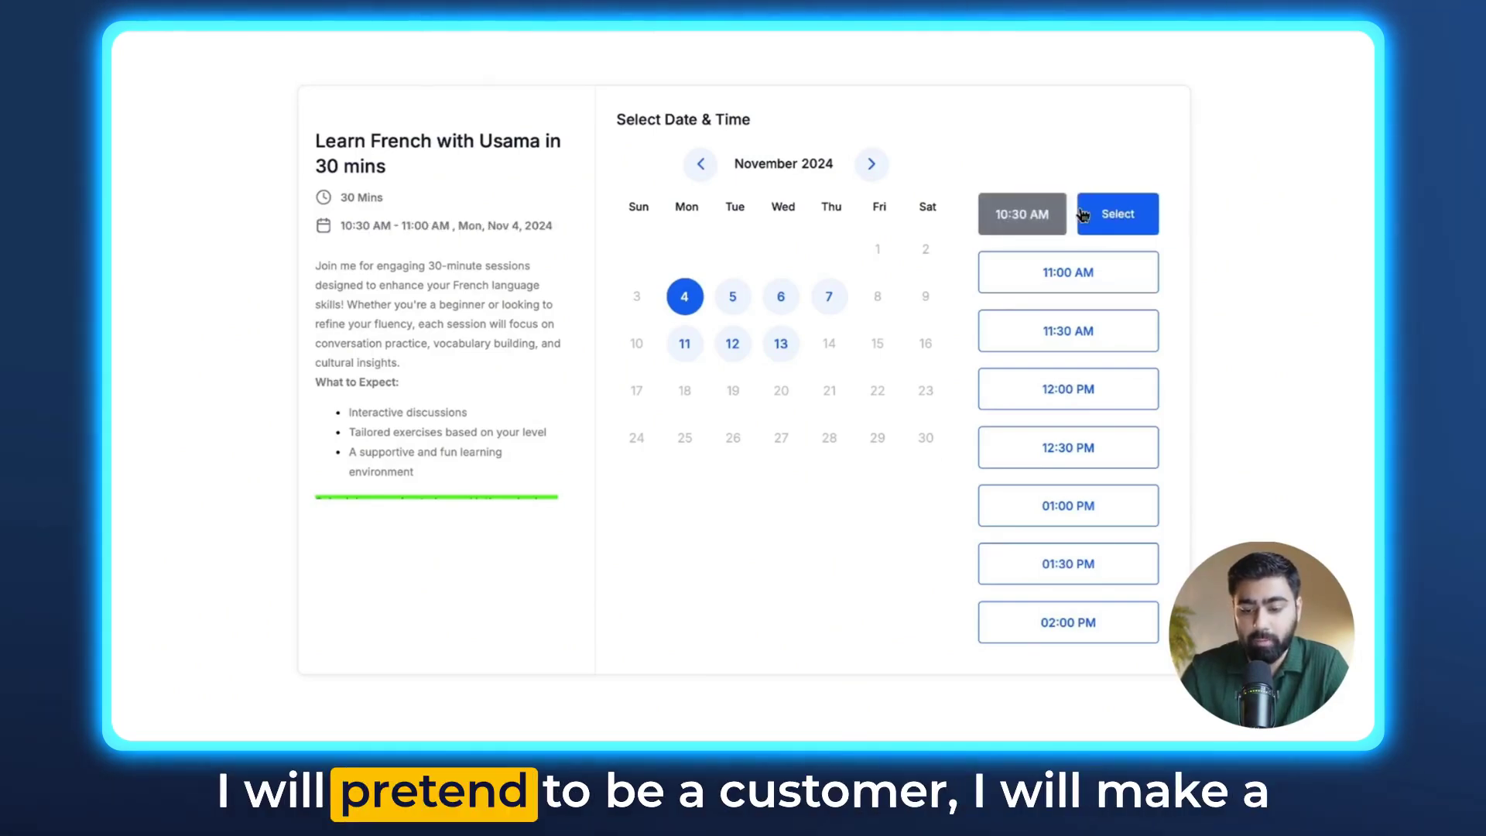
click(1117, 217)
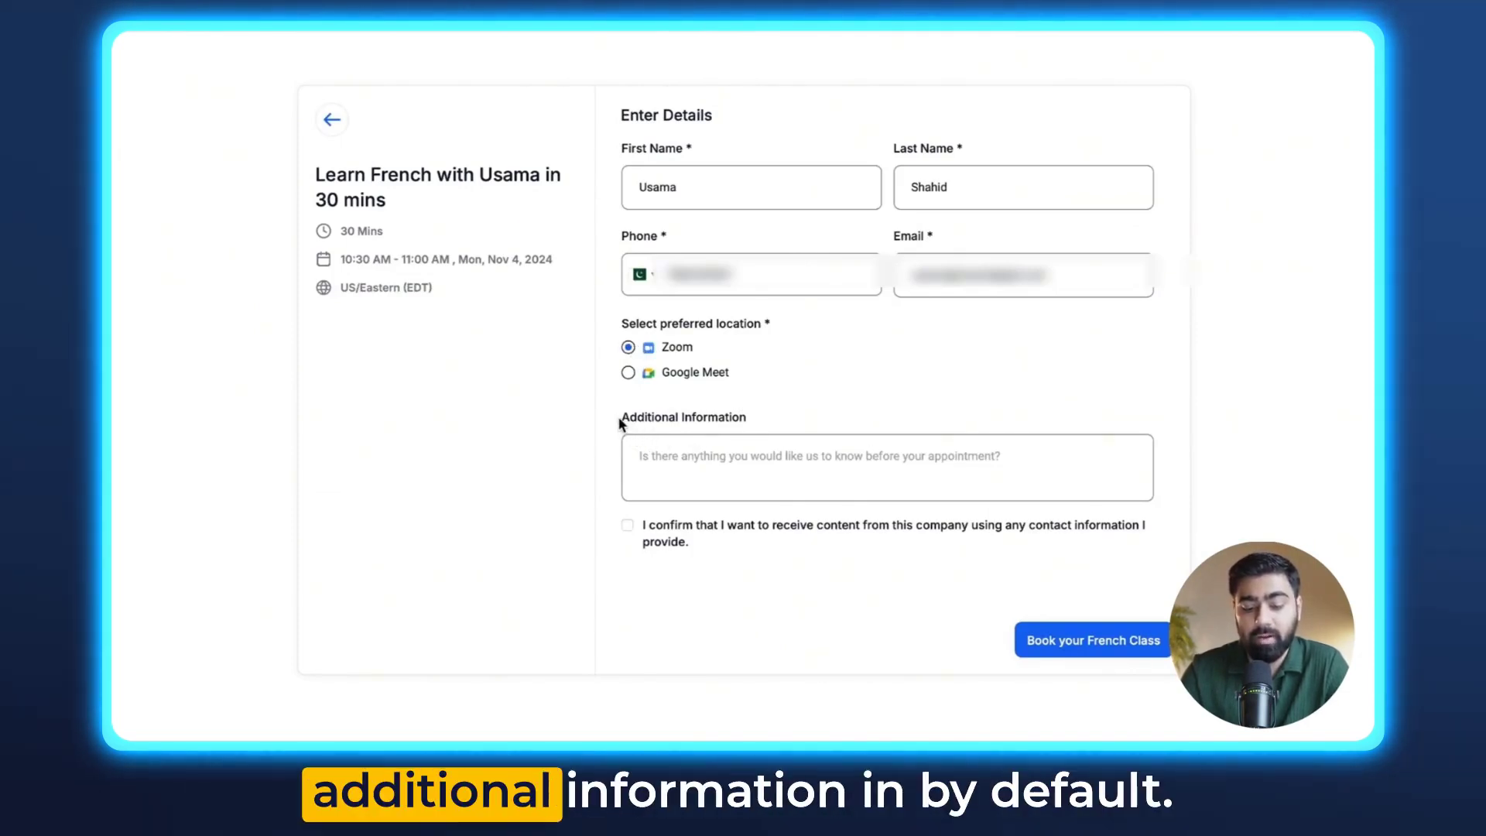
drag(619, 420, 771, 415)
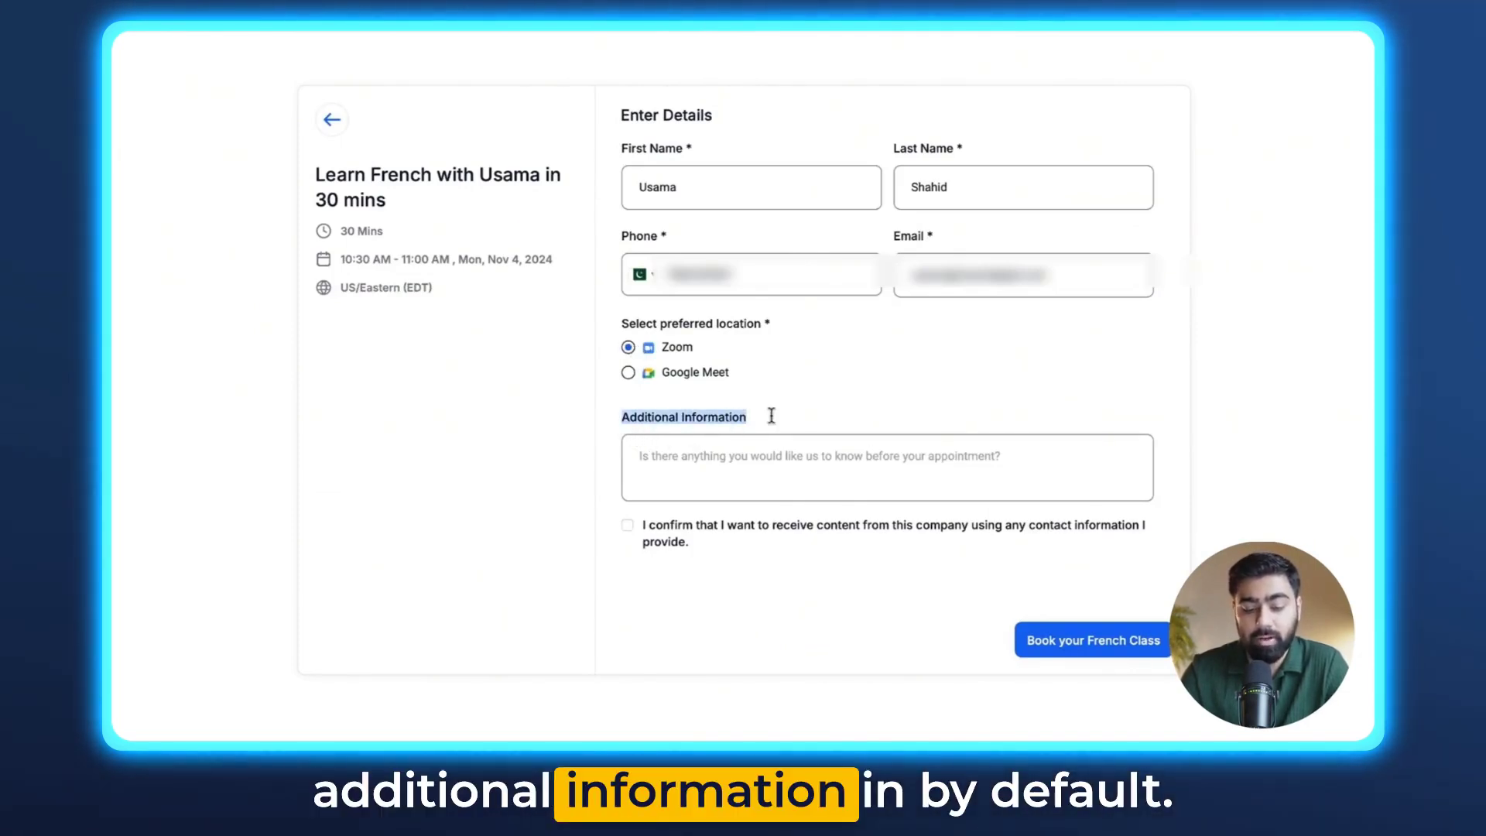
click(704, 463)
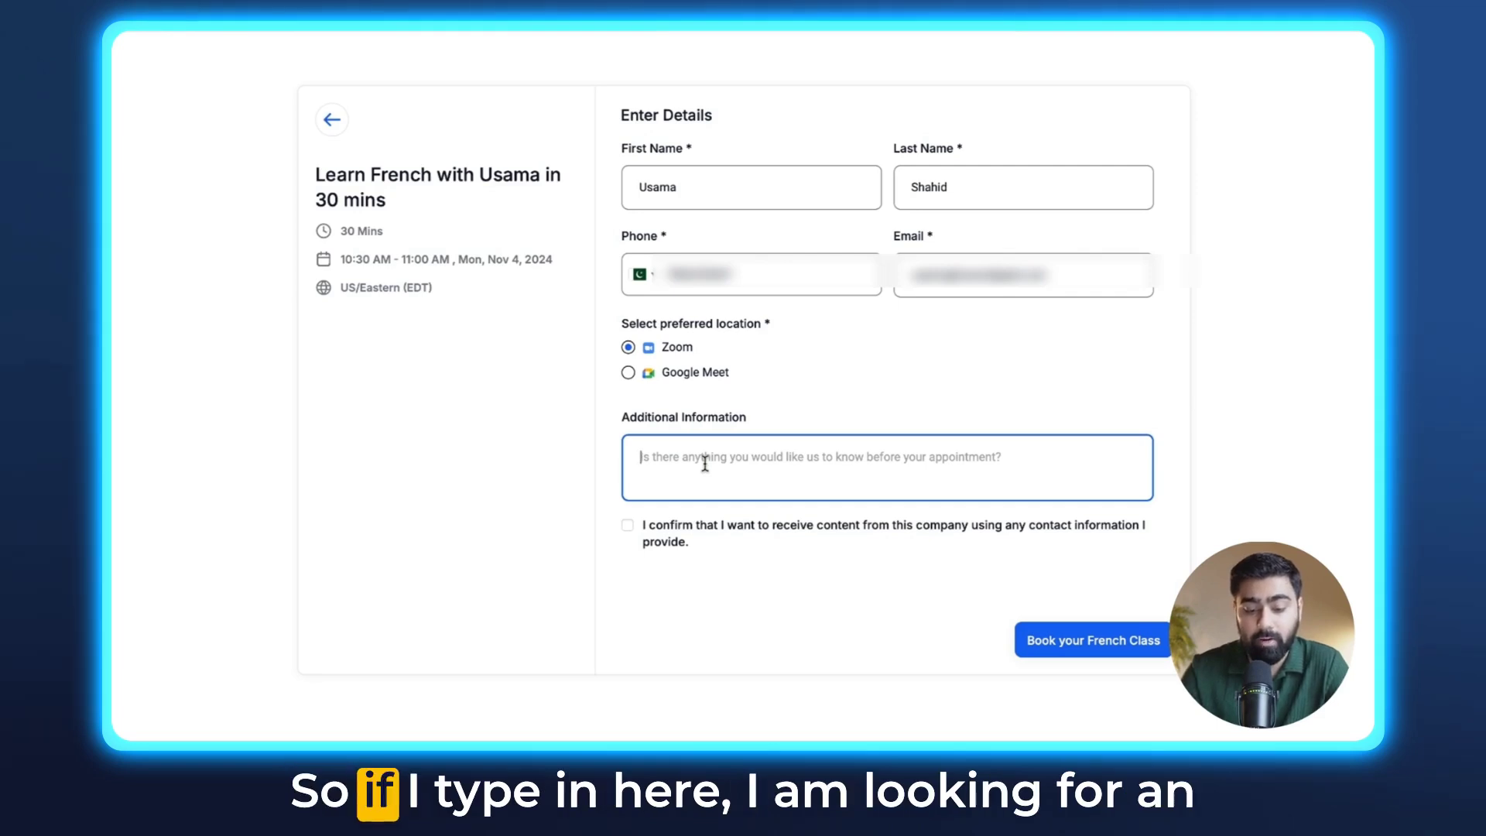
Add the note 'looking for an expert to guide me with this language', accept consent, and book
text(looking for an expert)
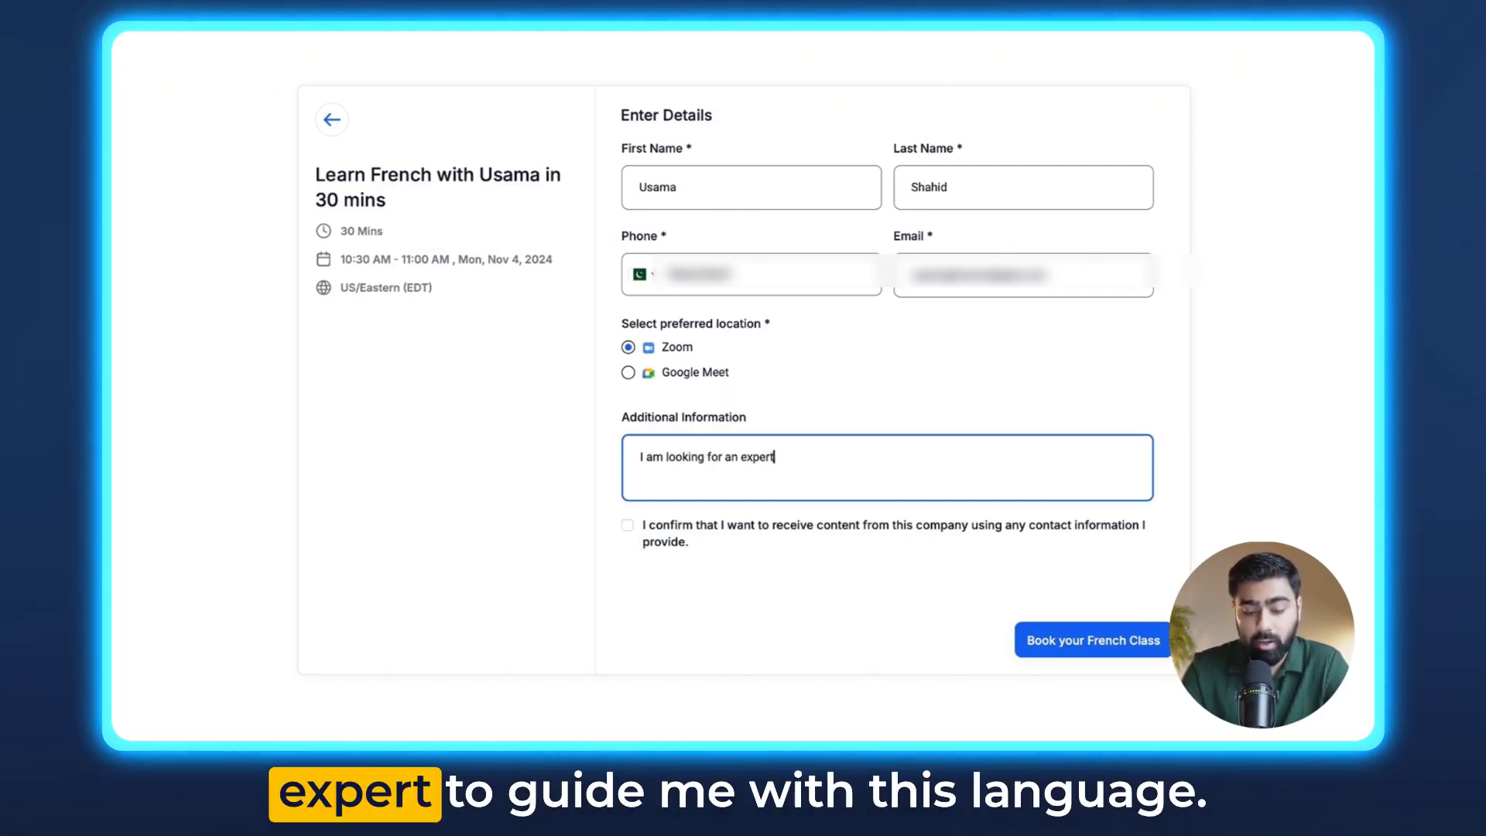
text( to guide me wit)
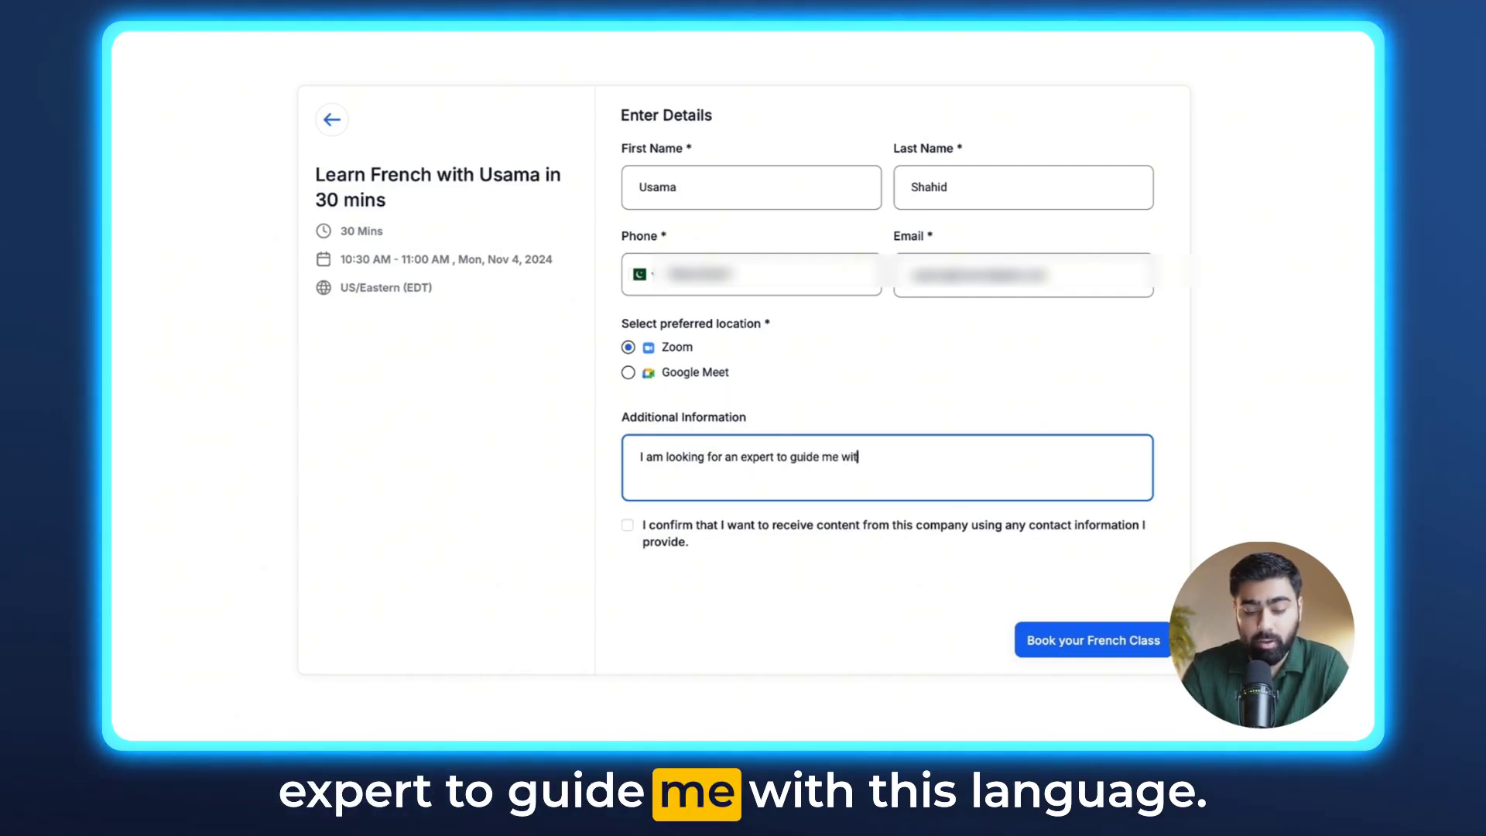
text(h this language)
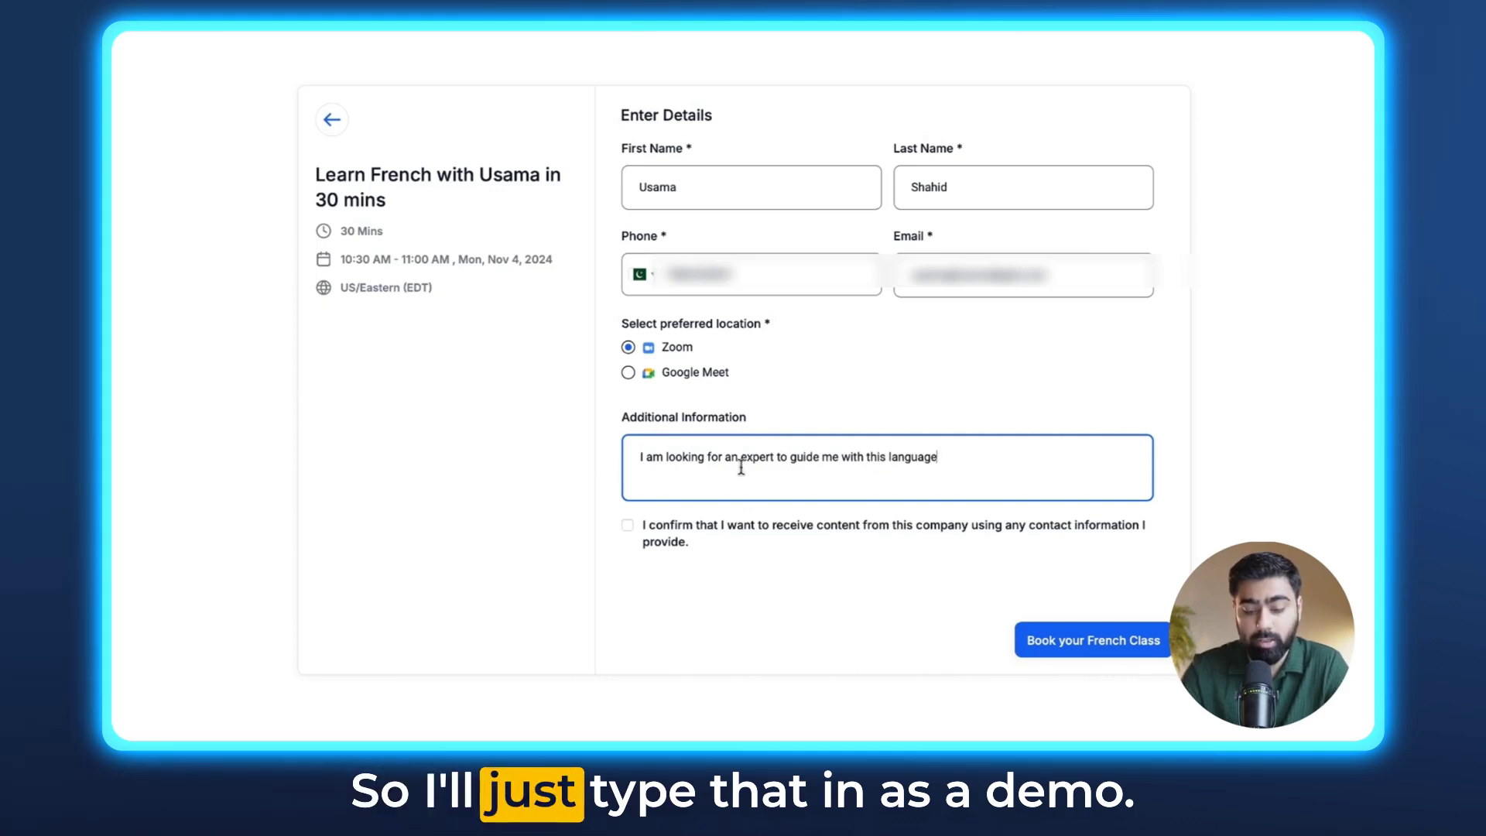
click(628, 526)
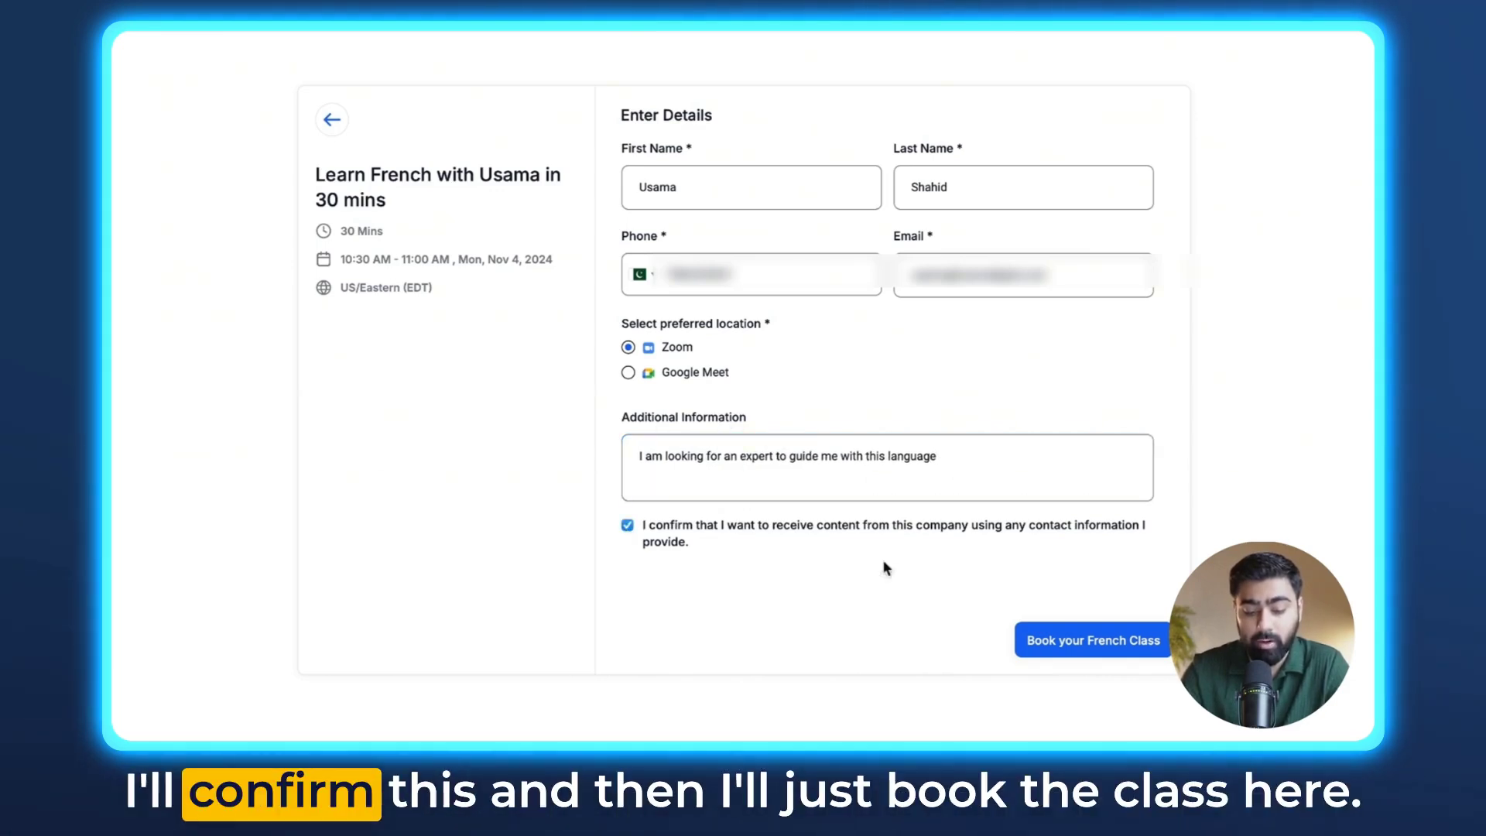
click(1063, 641)
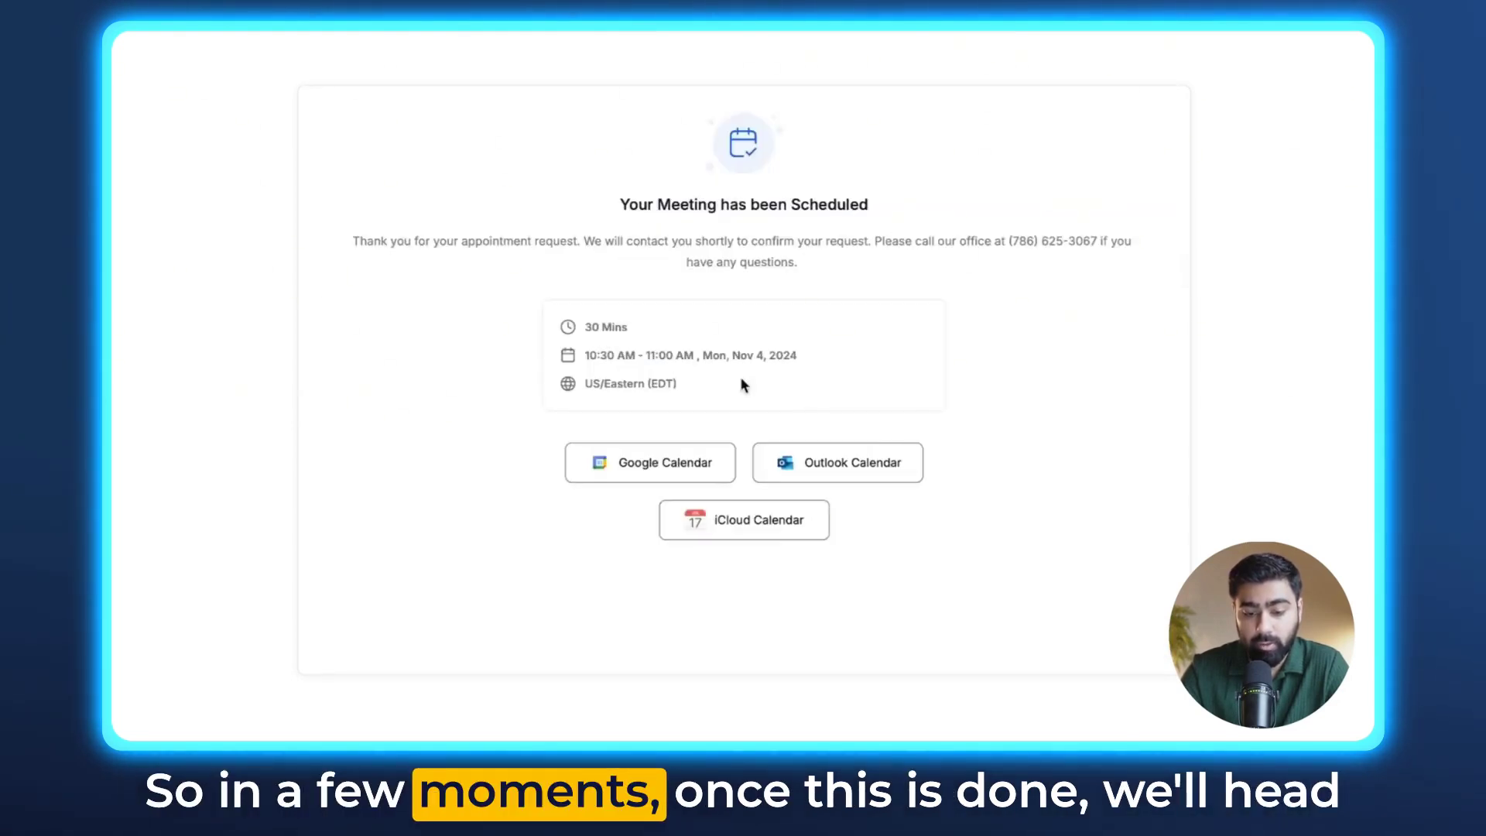
Open the newest booking's contact record from the full list of all appointments
click(493, 32)
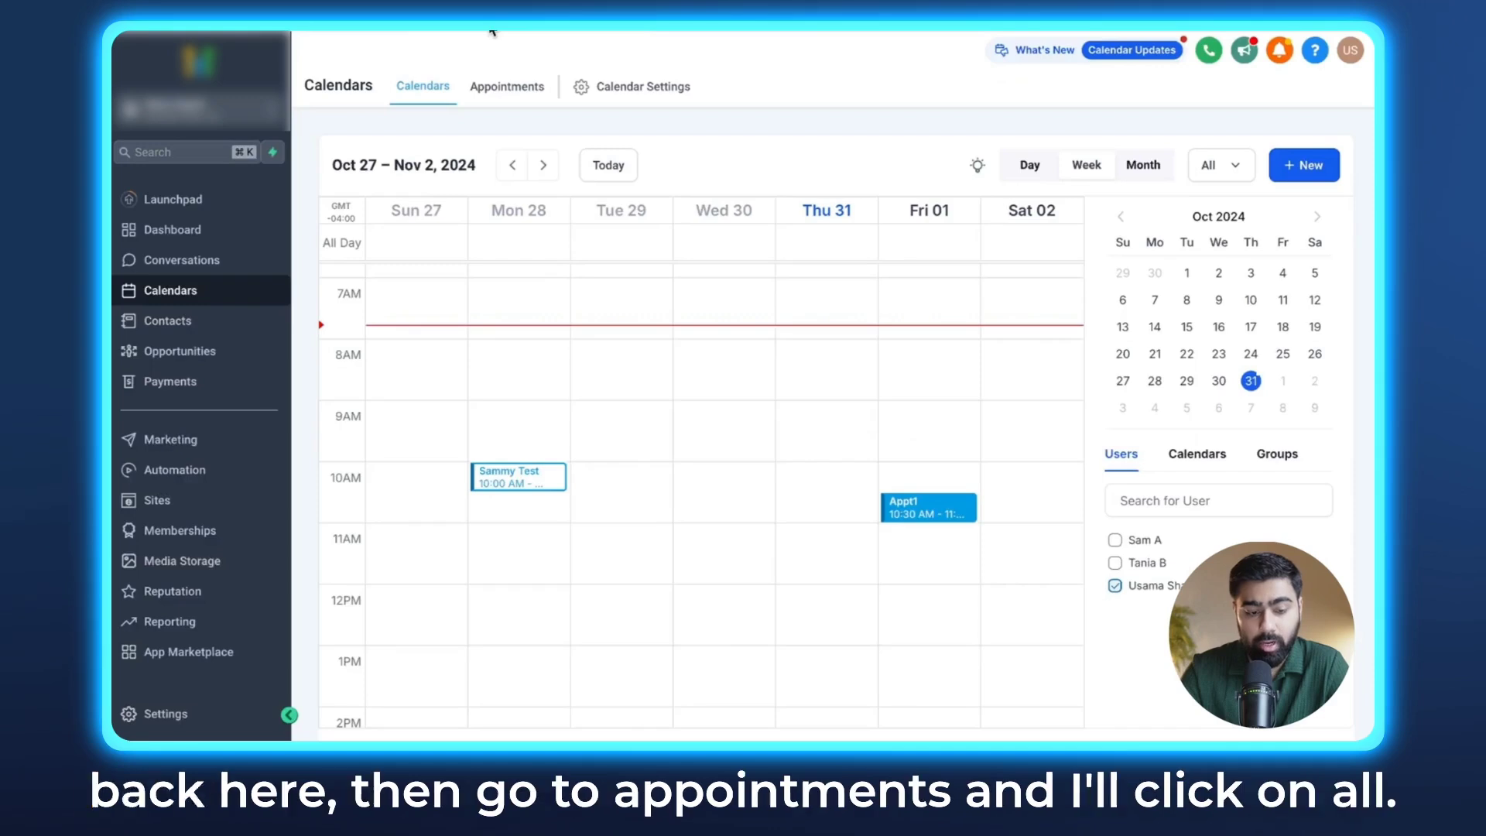
click(507, 88)
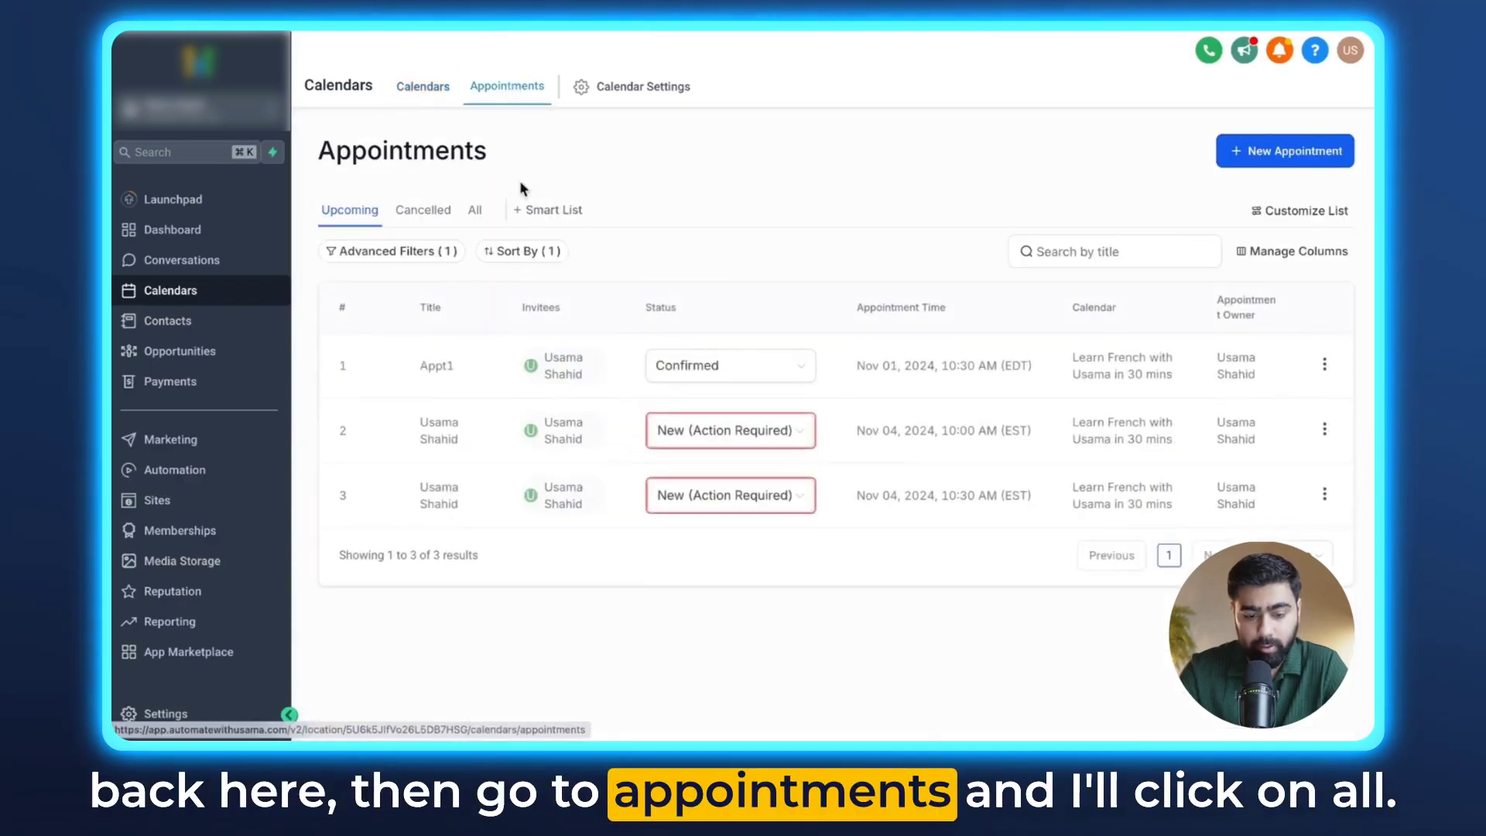
click(475, 210)
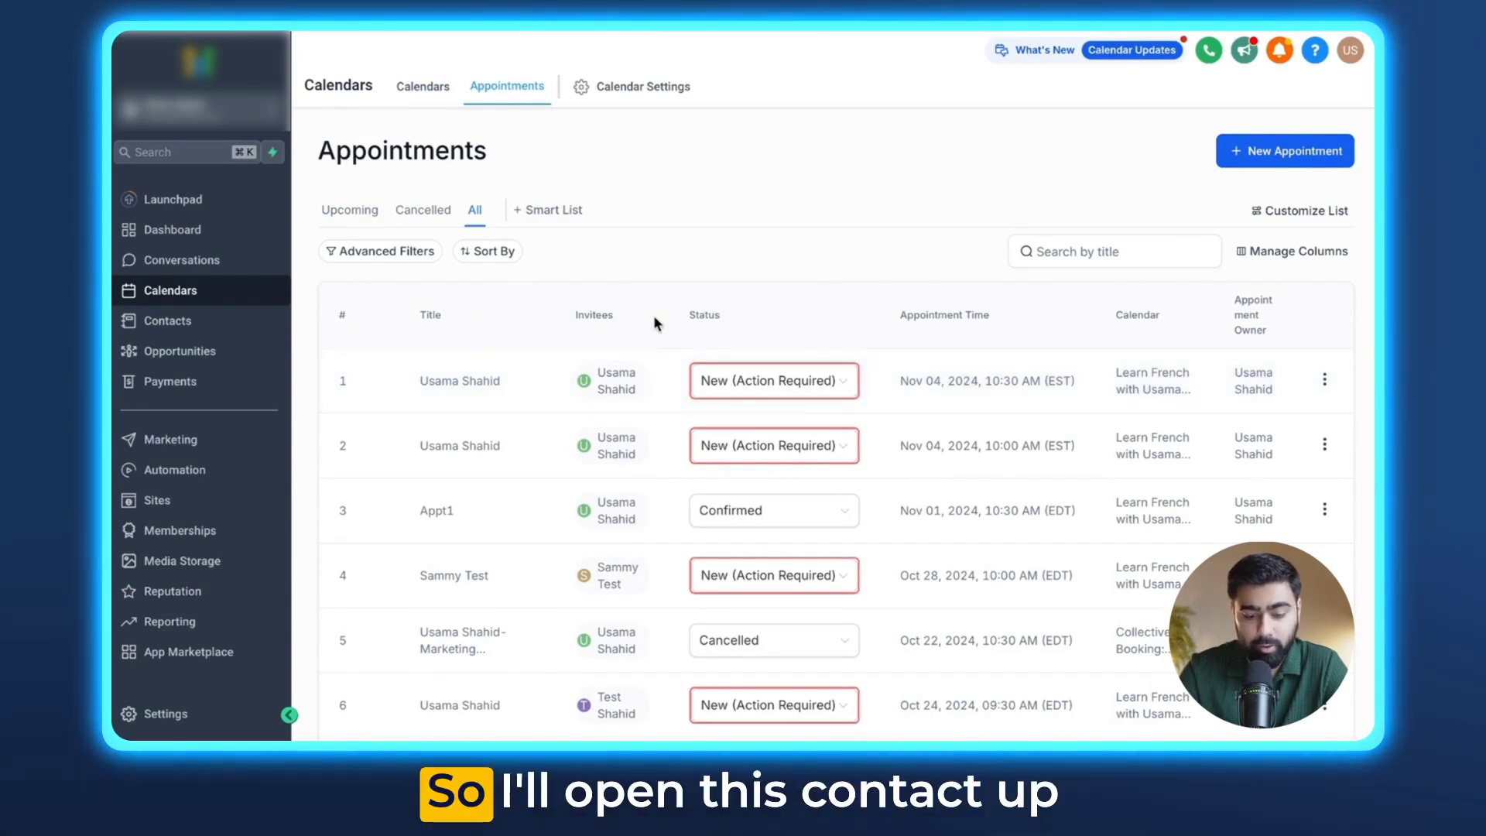
click(615, 382)
Check the contact's Appointments and Notes tabs for the new booking's note
click(1217, 148)
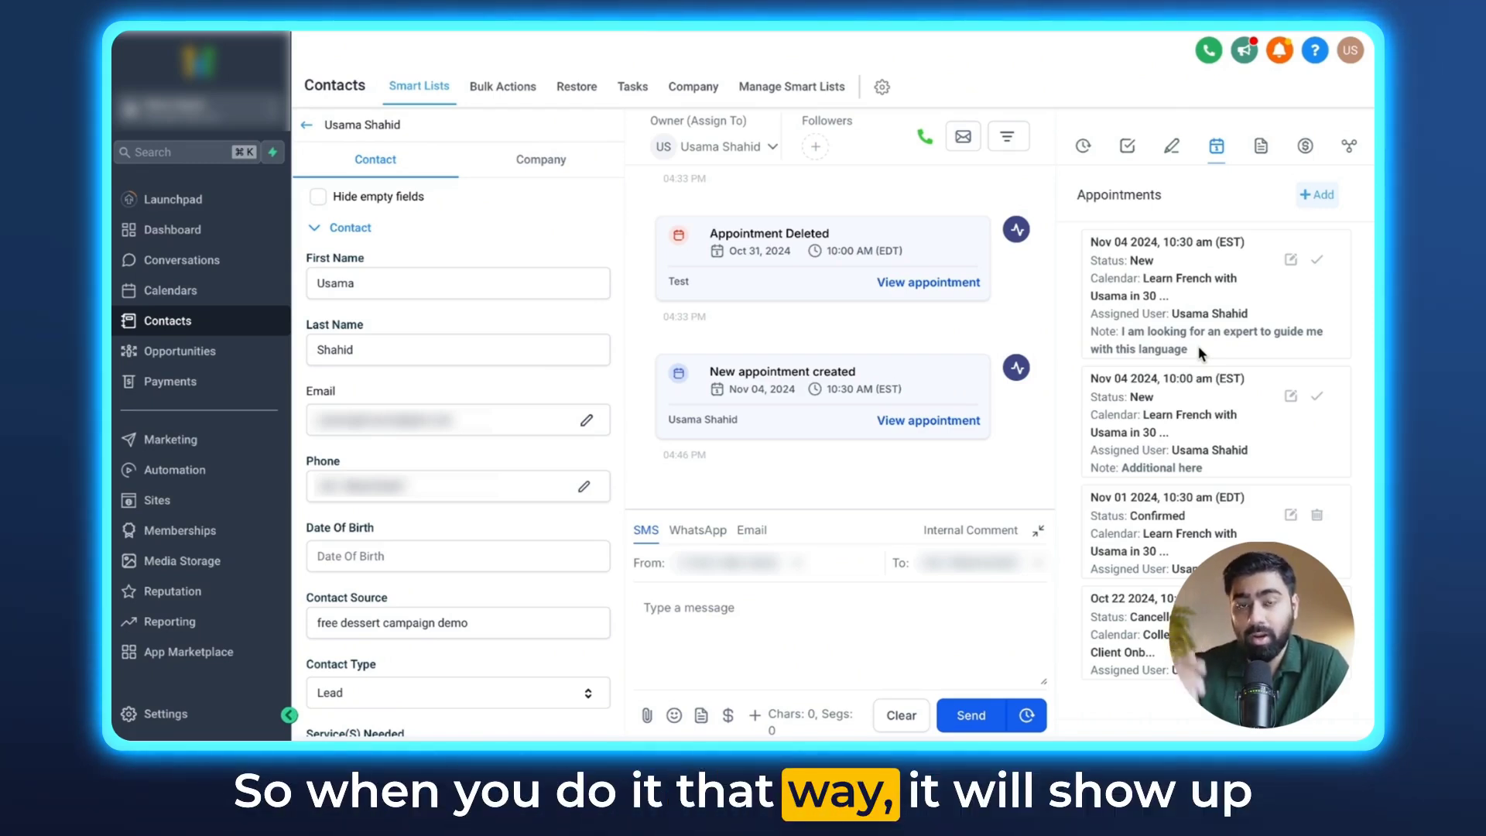
click(1171, 146)
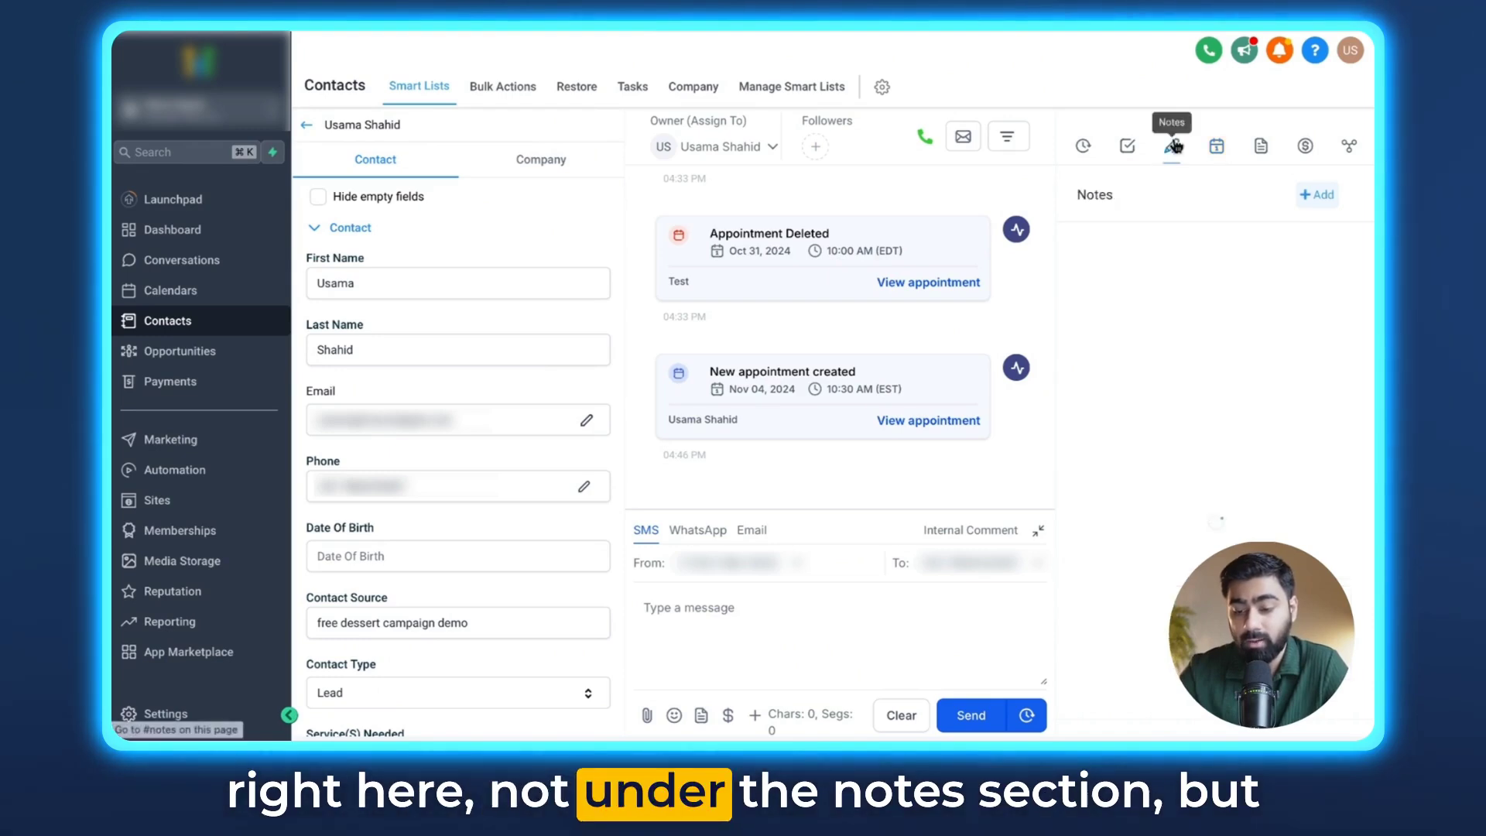
click(1212, 148)
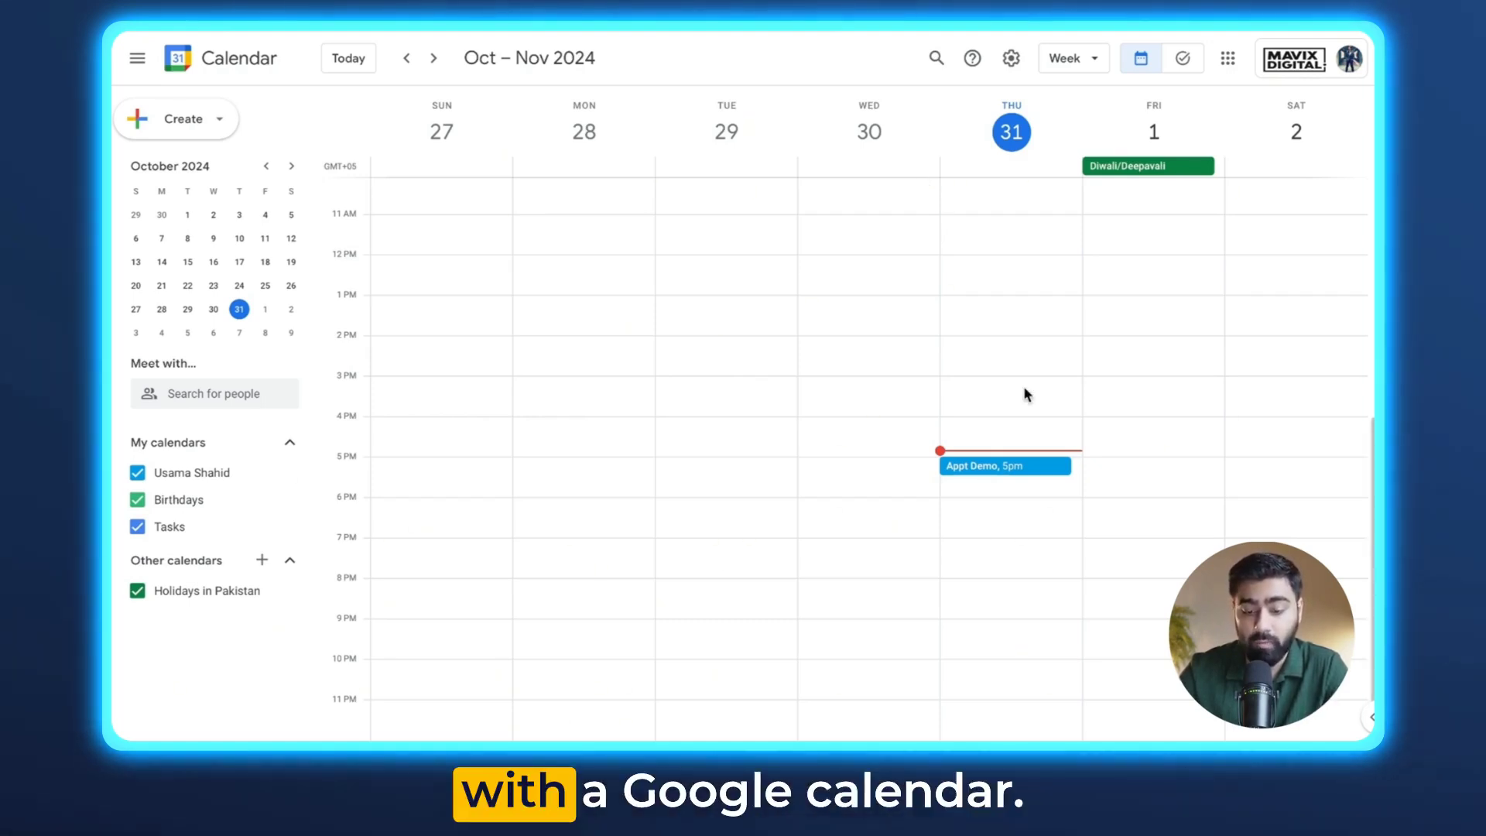
Create meeting notes for Appt Demo containing 'we discuss the basics of French language' and save
click(981, 469)
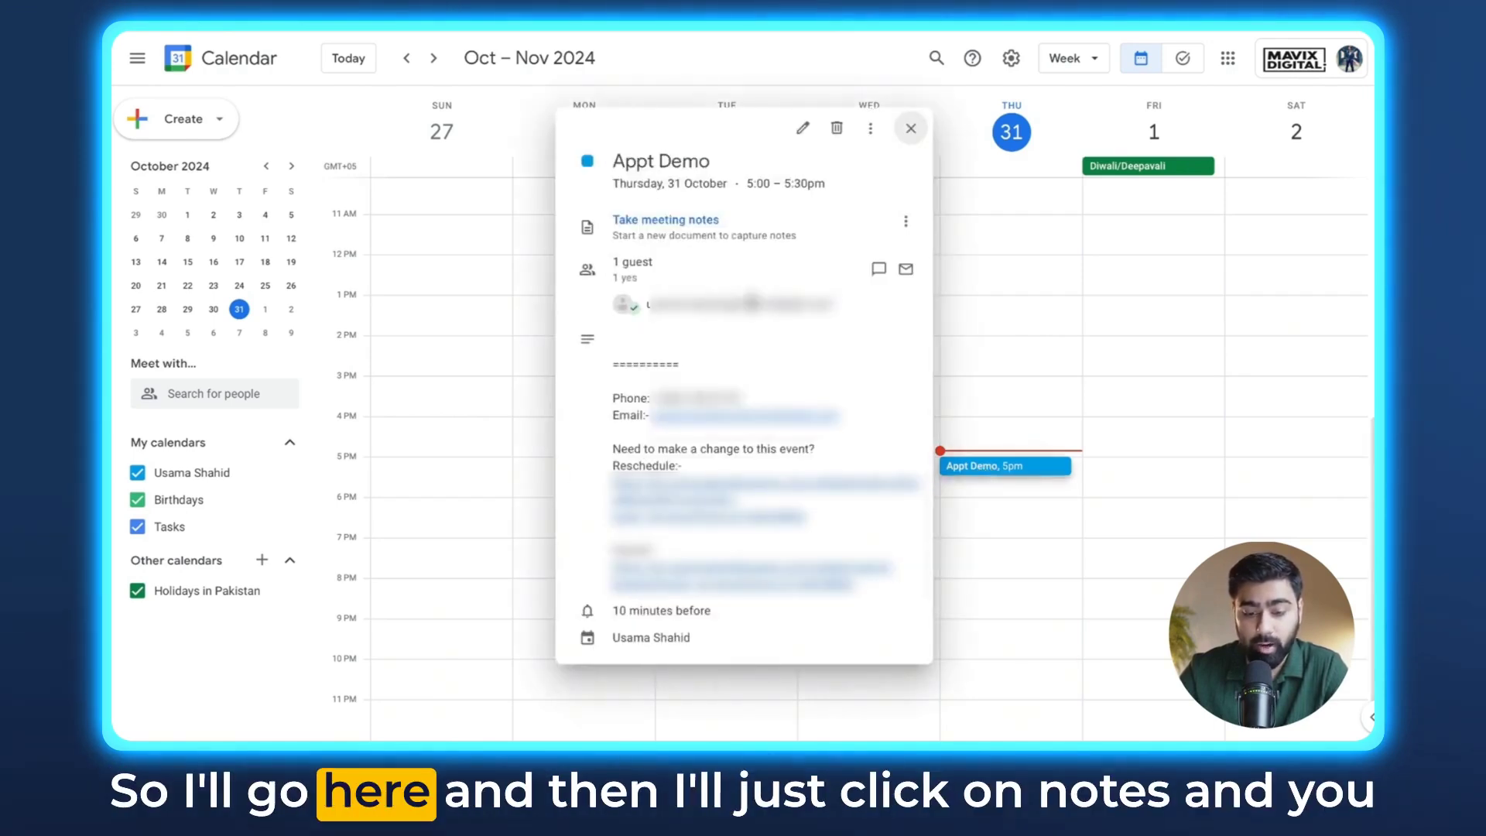
click(802, 128)
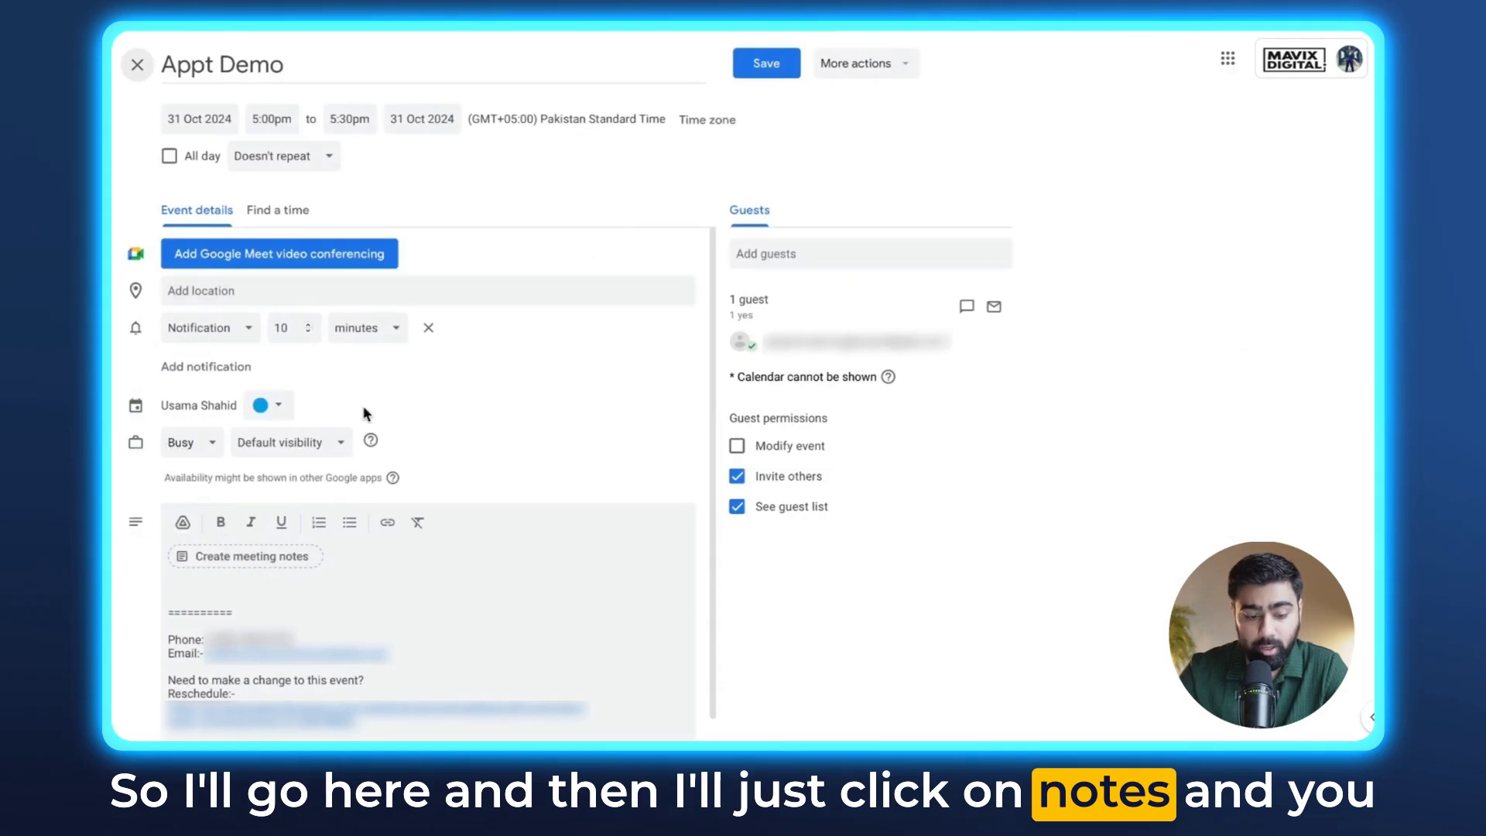
click(232, 558)
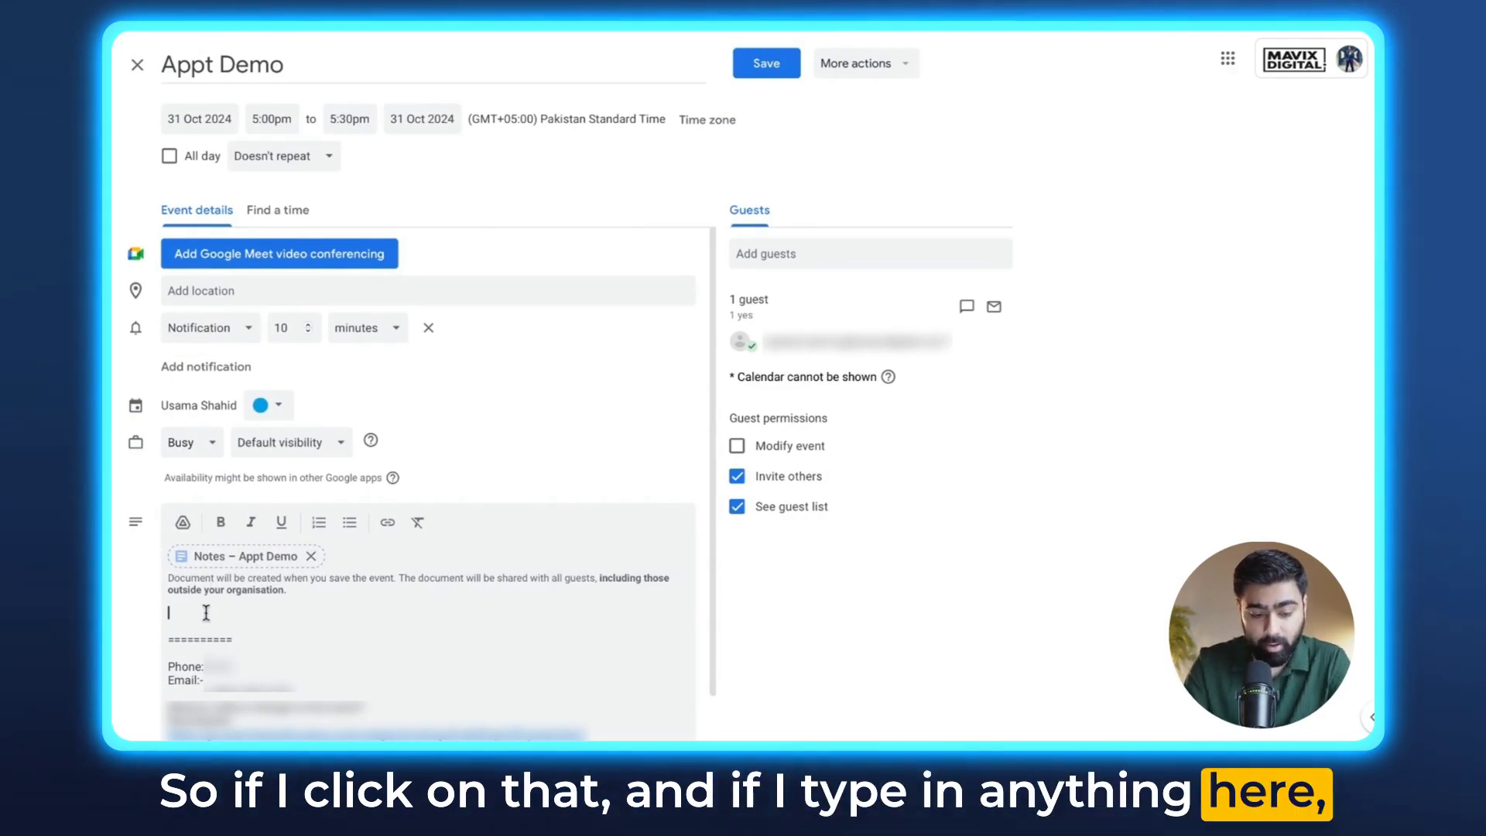
text(we discuss the basics of French language)
triple_click(419, 614)
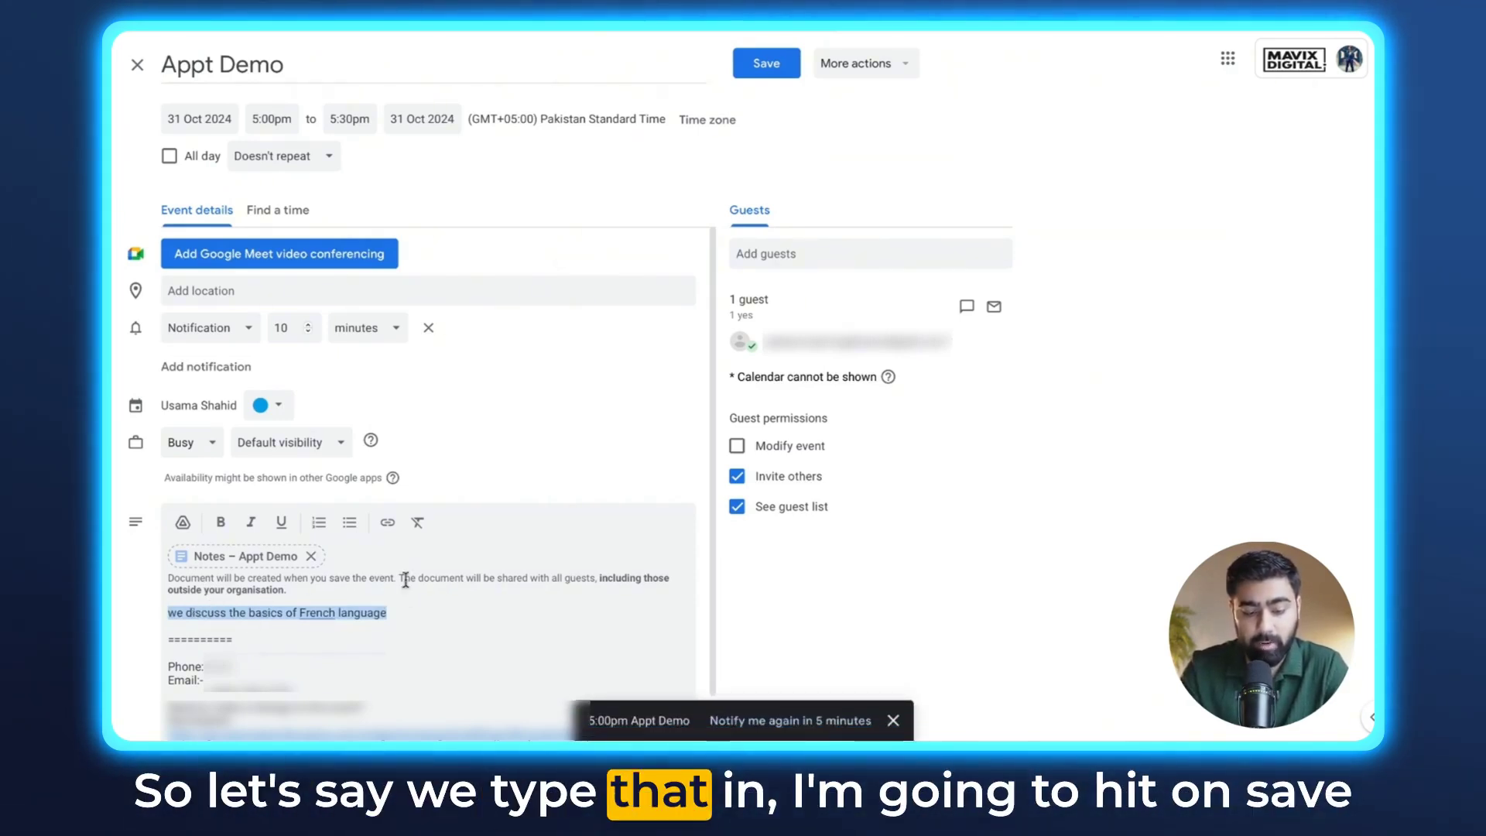
click(764, 65)
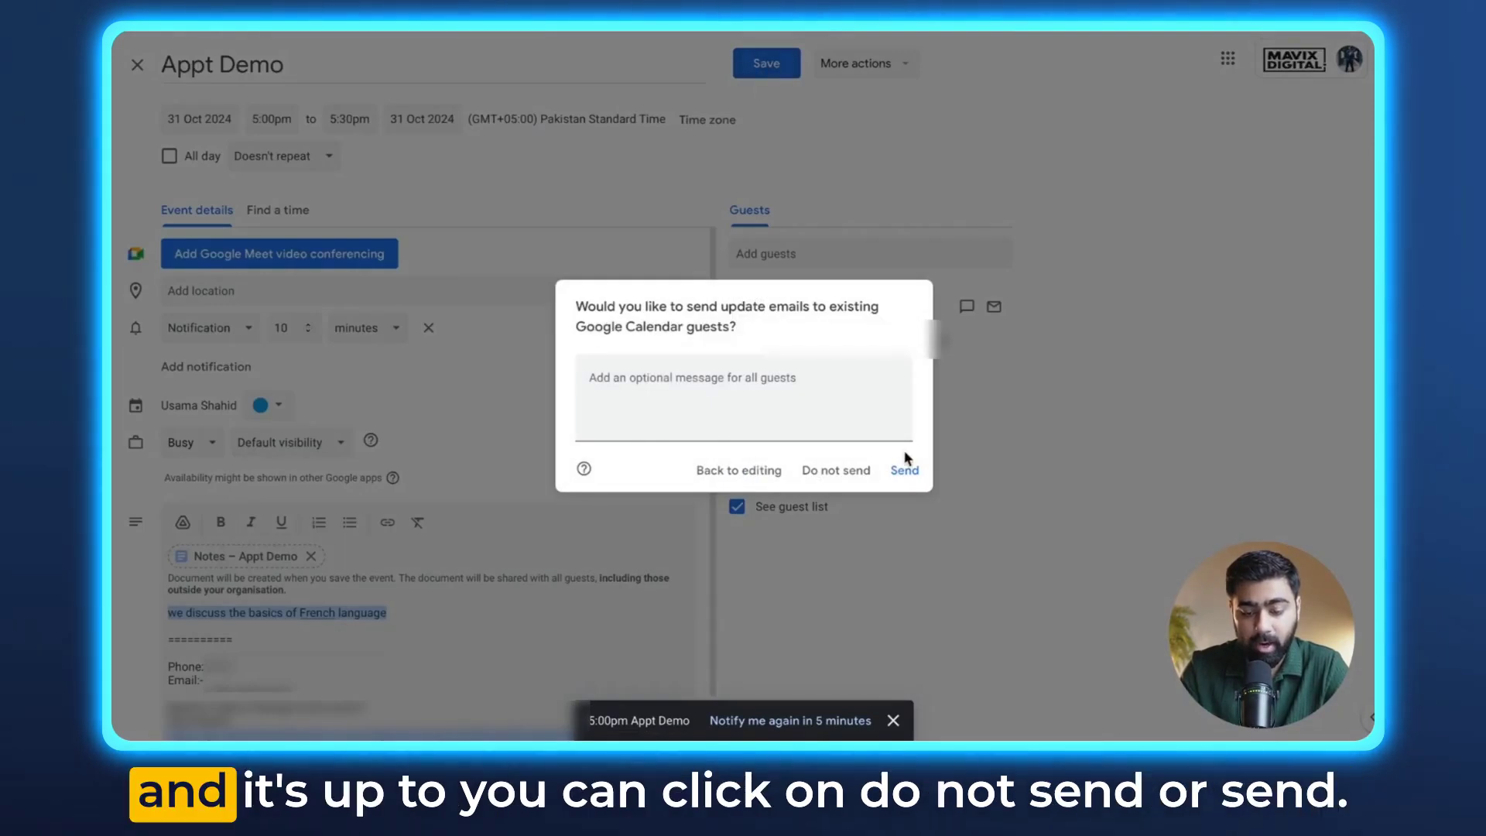
Choose Do not send so guests aren't emailed about the Appt Demo update
click(835, 479)
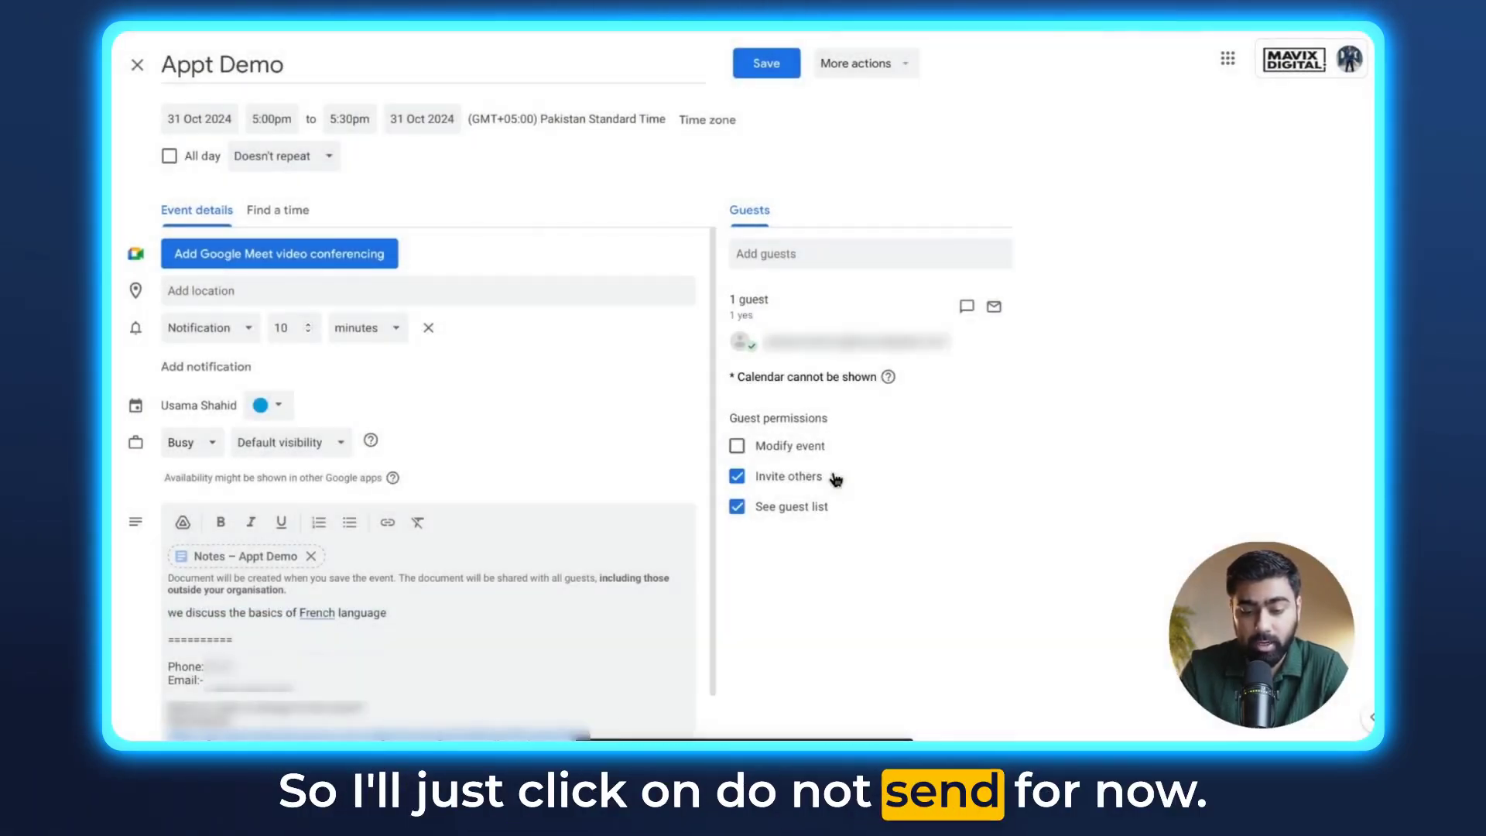